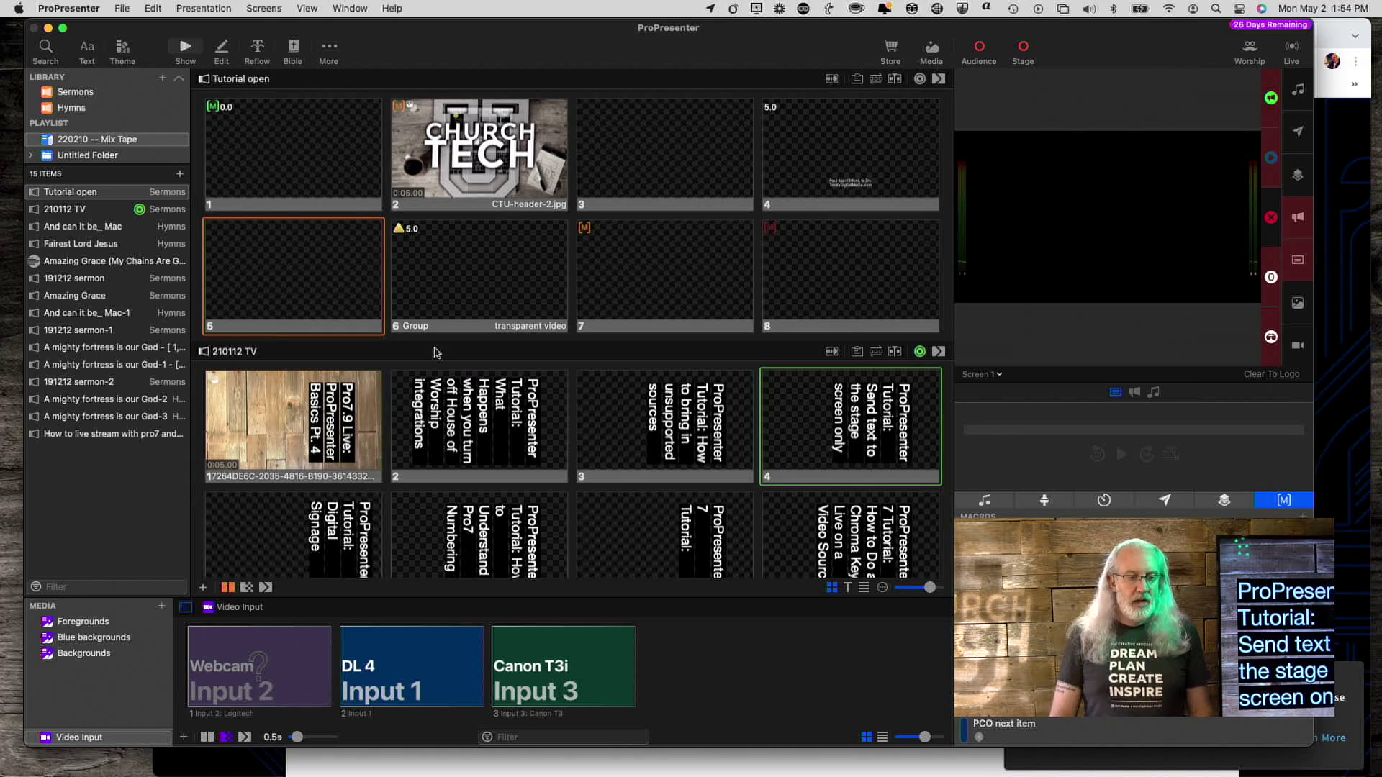
Put Verse 1 of 'And can it be_ Mac-1' live, then advance to slide 2
{"action": "scroll", "coordinate": [441, 356], "scroll_direction": "down", "scroll_amount": 10}
{"action": "scroll", "coordinate": [442, 361], "scroll_direction": "down", "scroll_amount": 2}
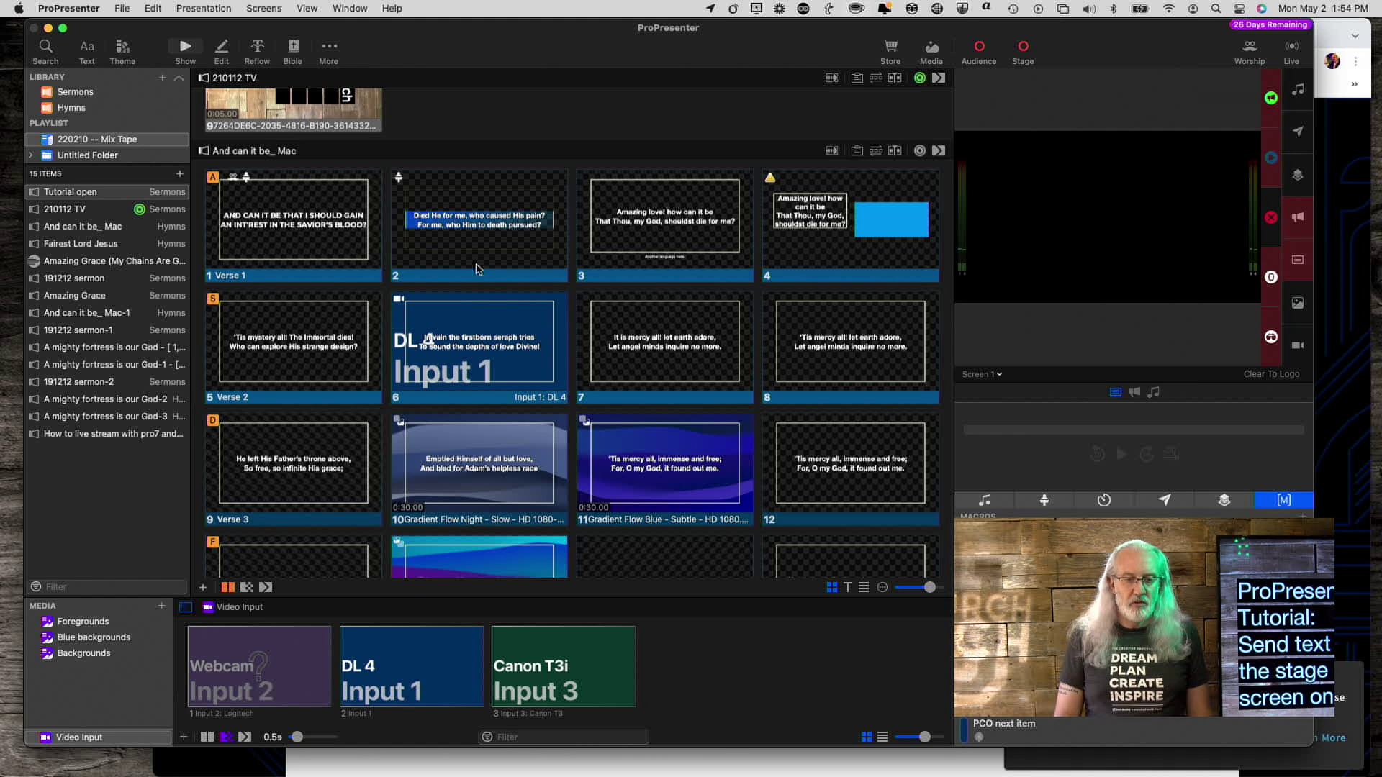
{"action": "scroll", "coordinate": [586, 298], "scroll_direction": "down", "scroll_amount": 10}
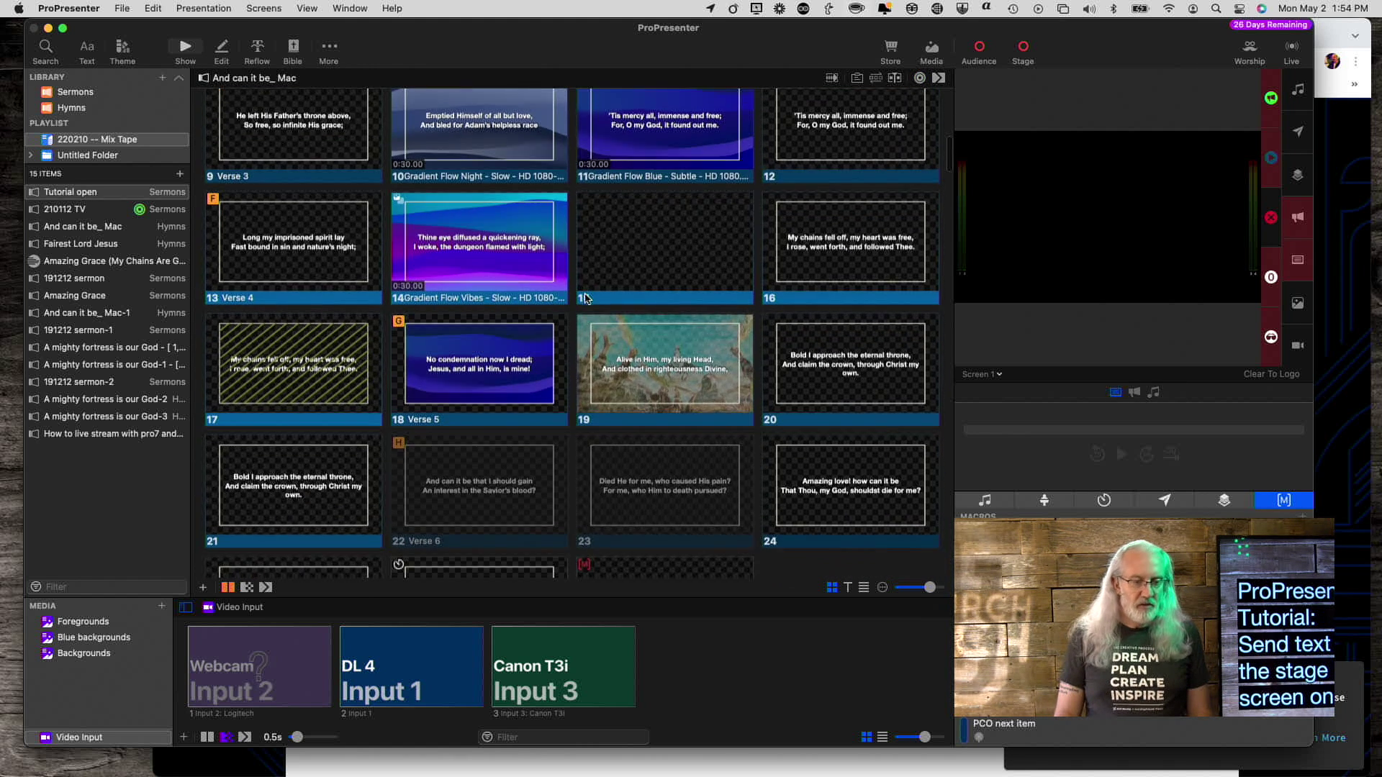
{"action": "scroll", "coordinate": [586, 298], "scroll_direction": "down", "scroll_amount": 15}
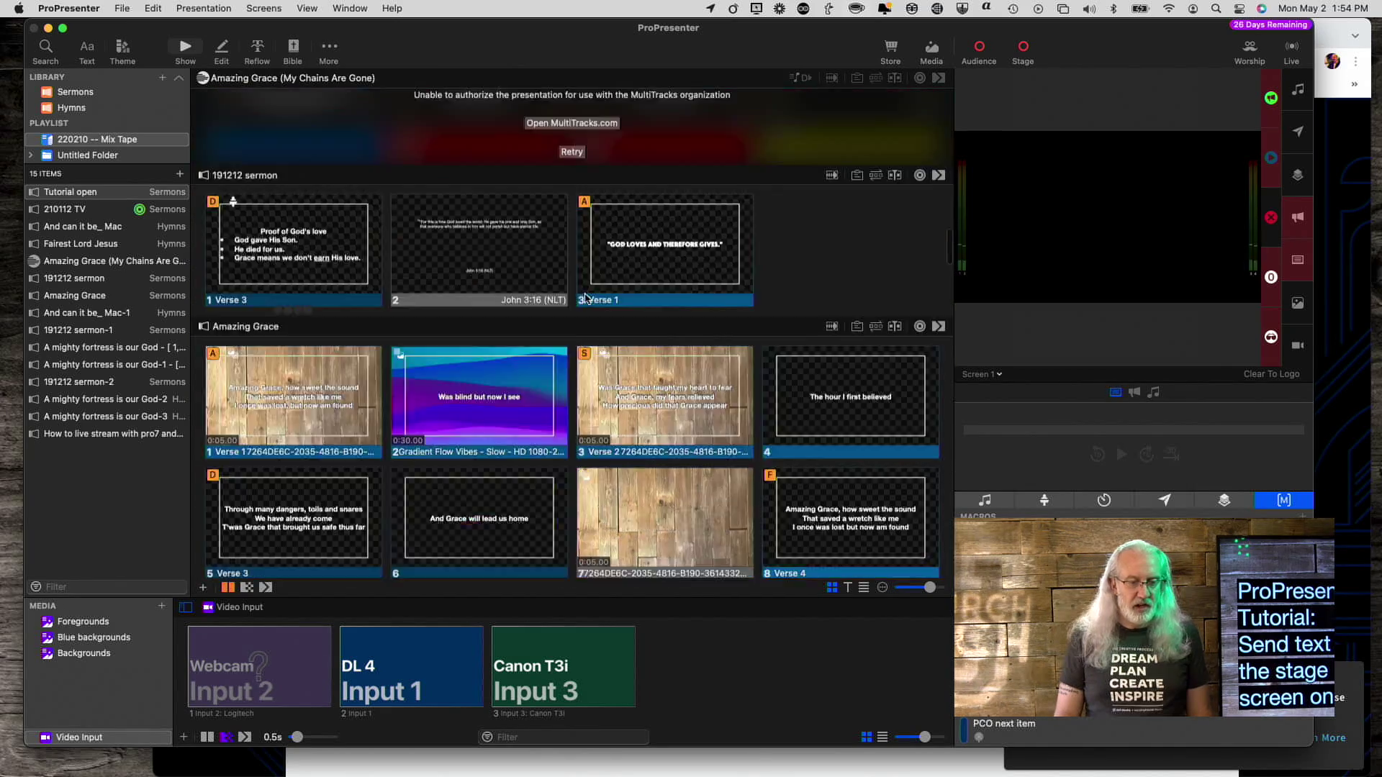
{"action": "scroll", "coordinate": [586, 298], "scroll_direction": "down", "scroll_amount": 10}
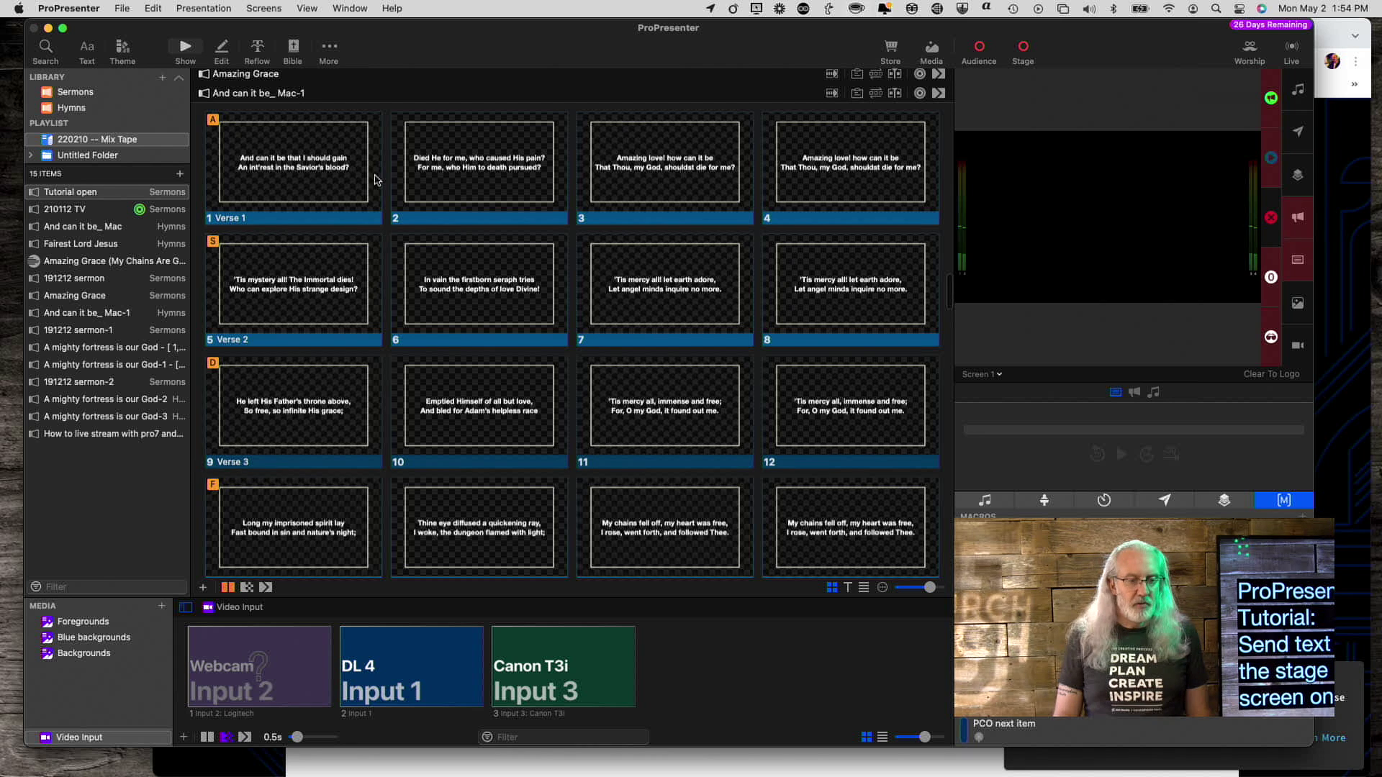
{"action": "left_click", "coordinate": [336, 168]}
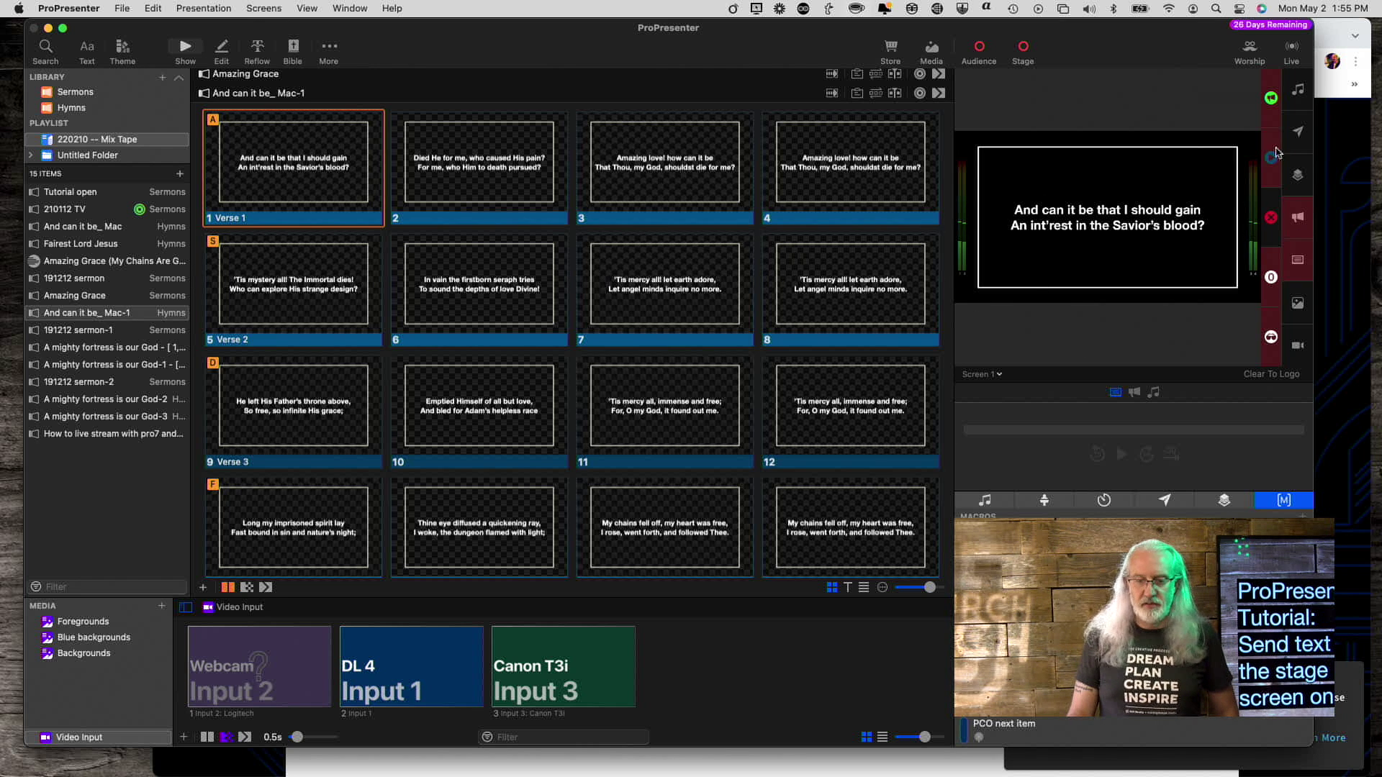
{"action": "left_click", "coordinate": [496, 177]}
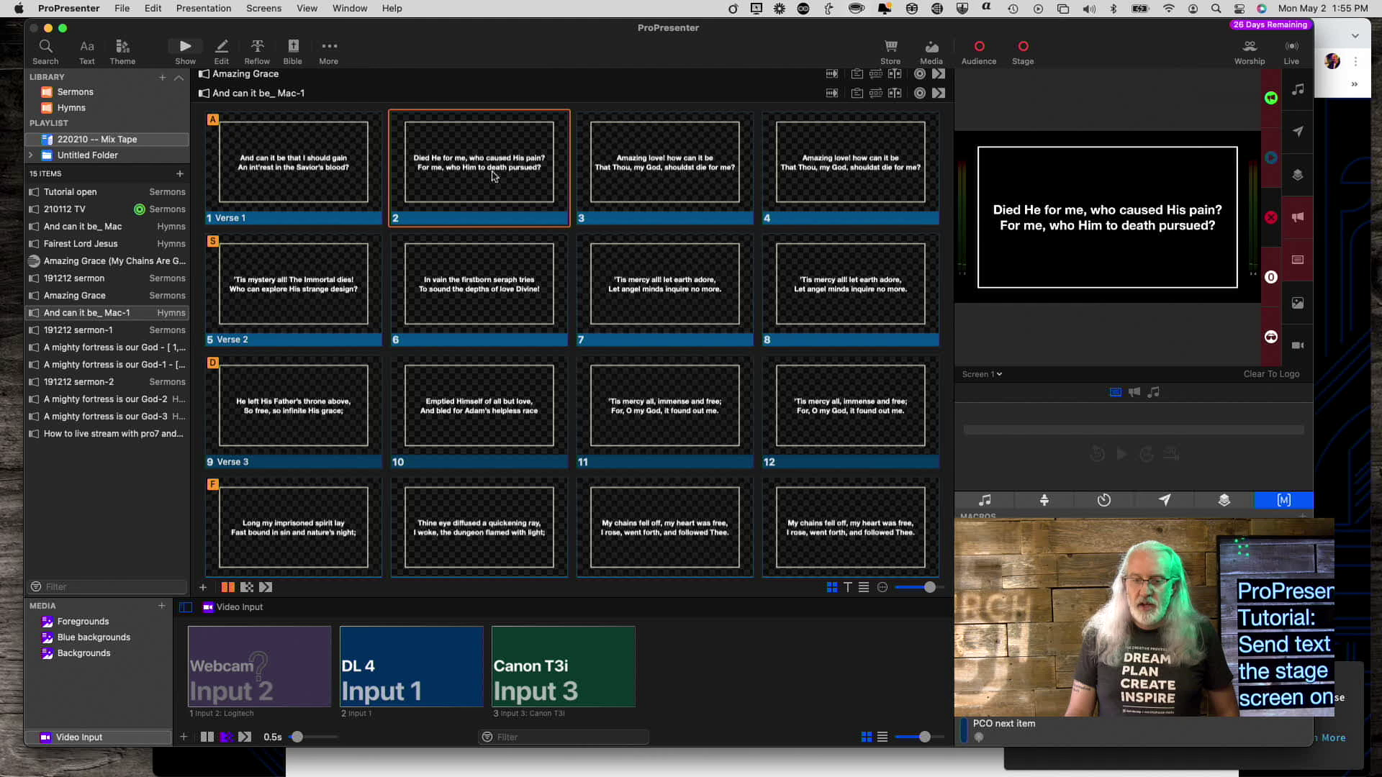
Preview the Stage Screen 1 output and set Stage Screen 1's layout to Blank
{"action": "left_click", "coordinate": [999, 375]}
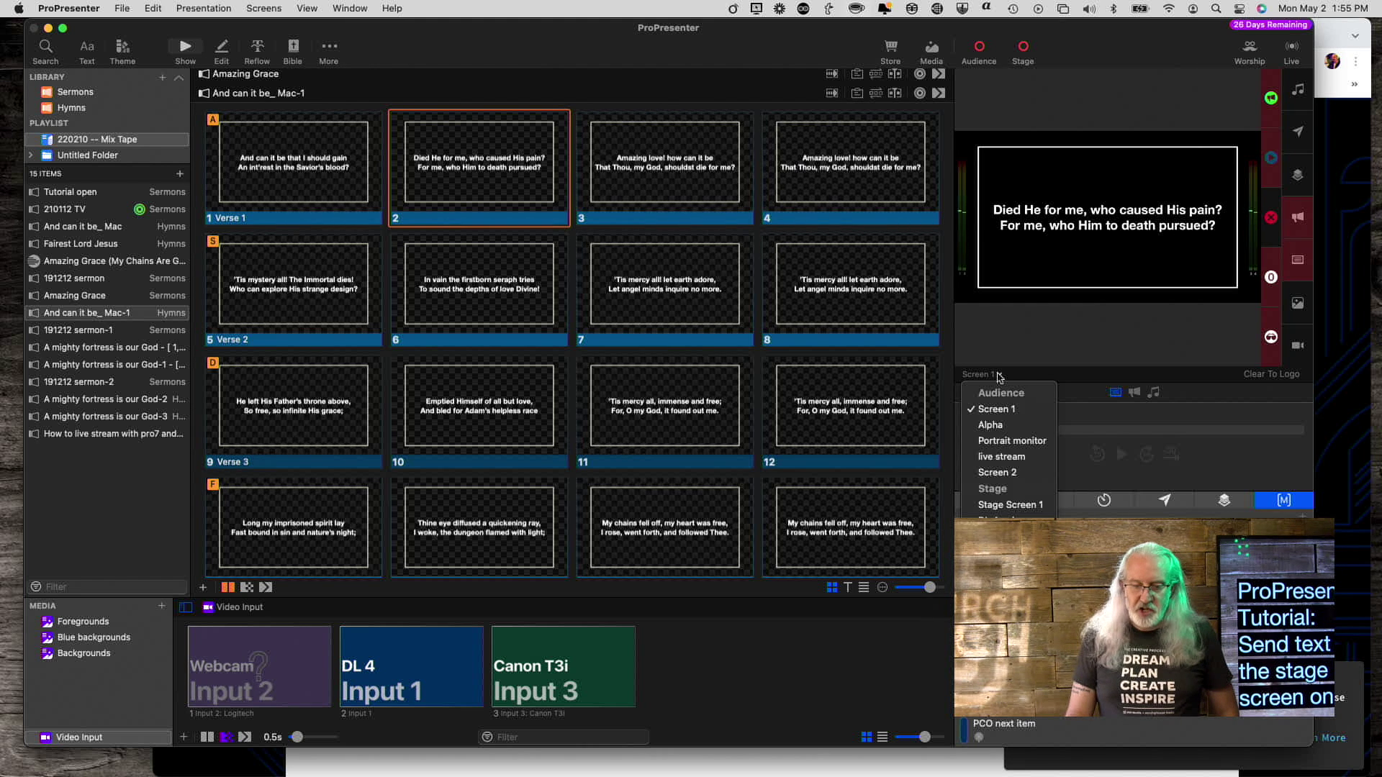
{"action": "left_click", "coordinate": [996, 504]}
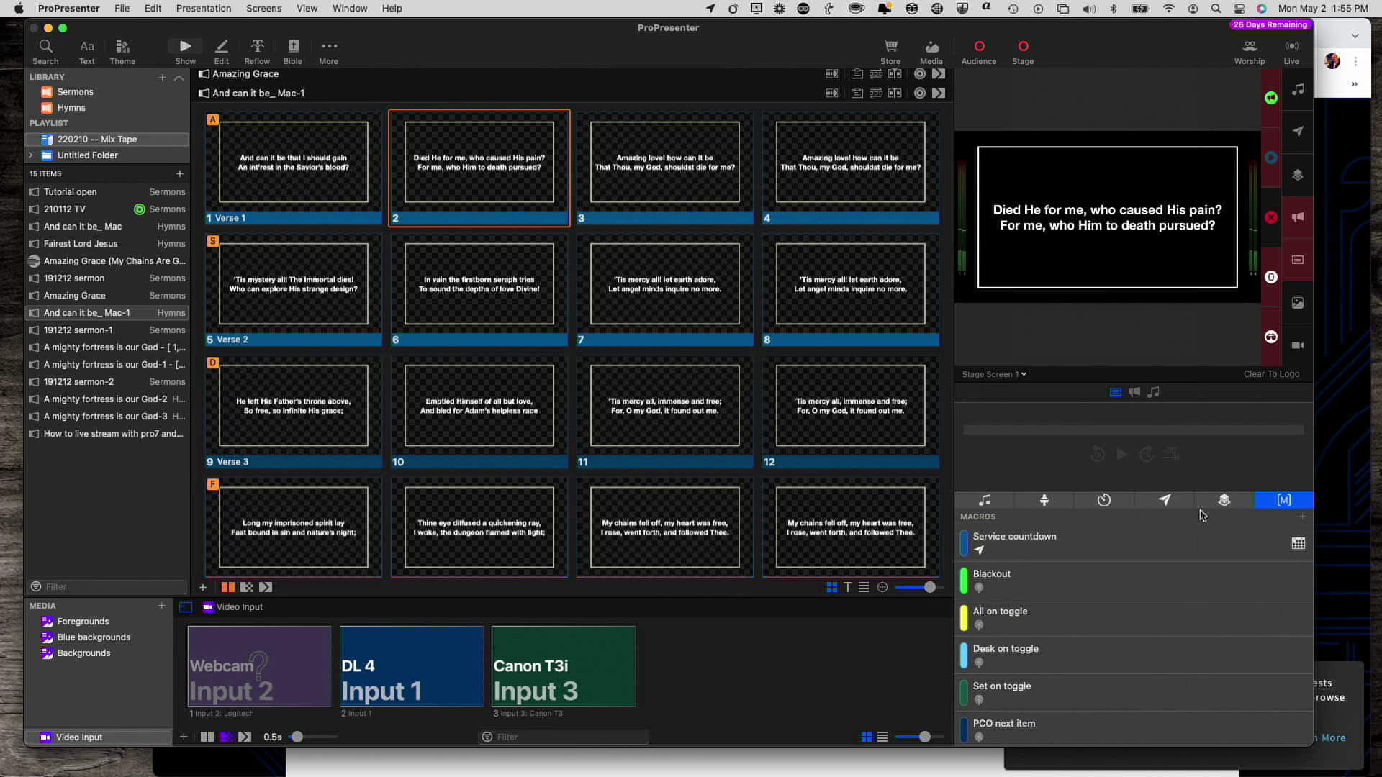
{"action": "left_click", "coordinate": [1047, 503]}
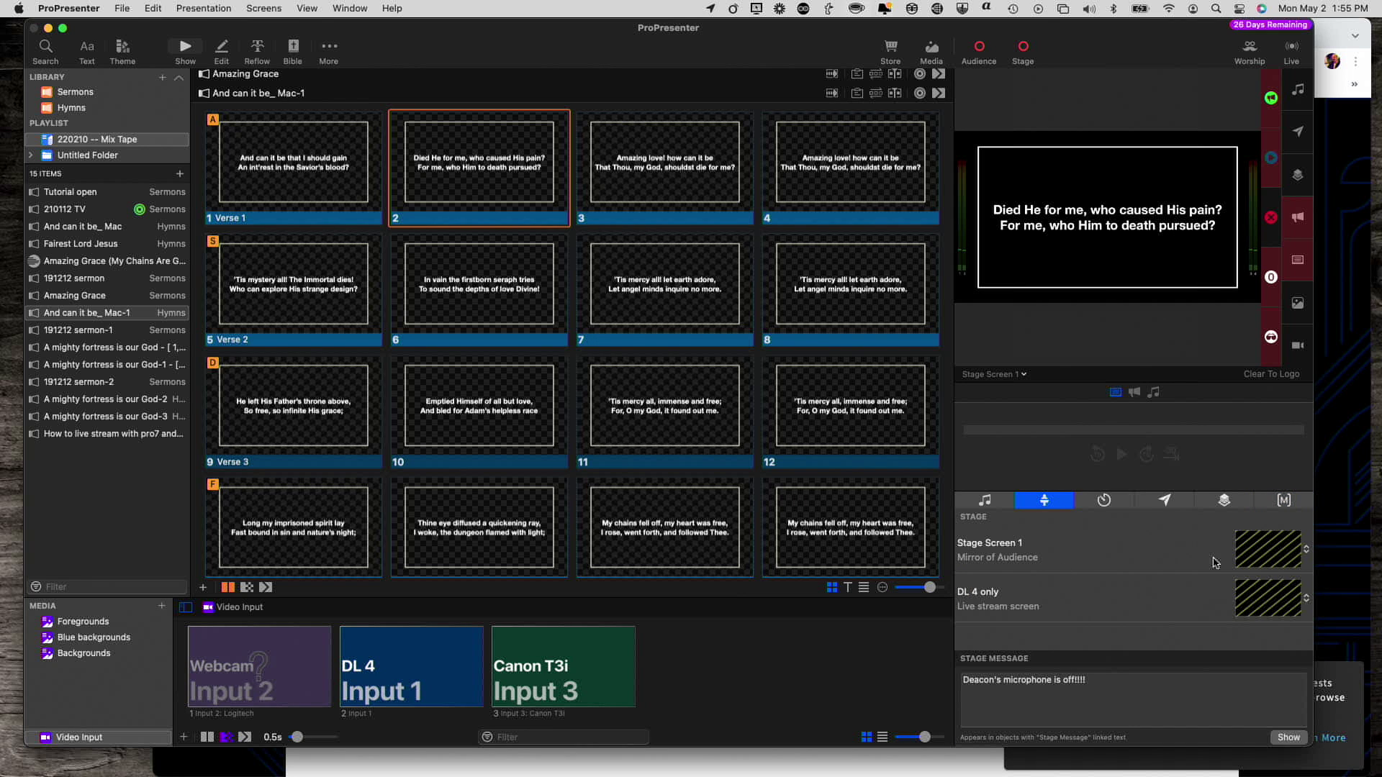
{"action": "left_click", "coordinate": [1307, 551]}
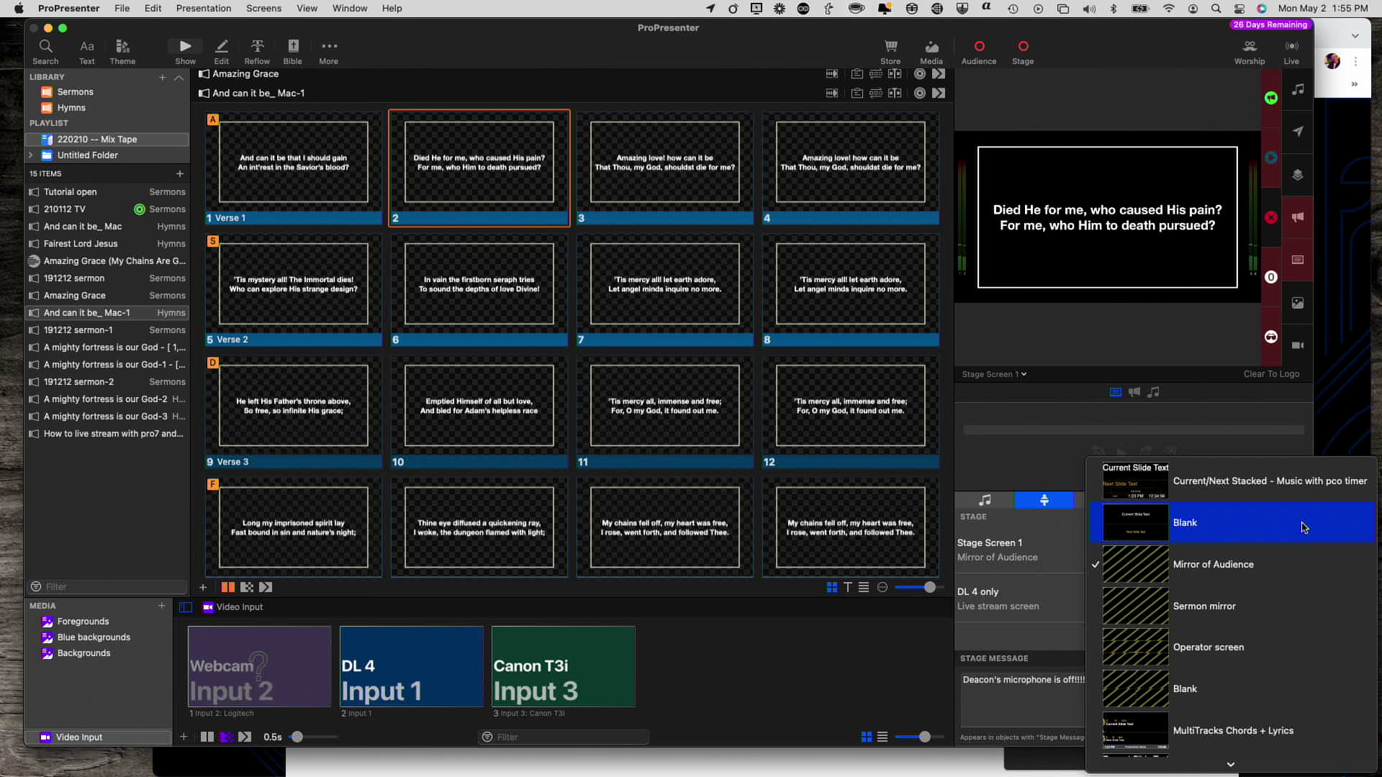
{"action": "left_click", "coordinate": [1304, 527]}
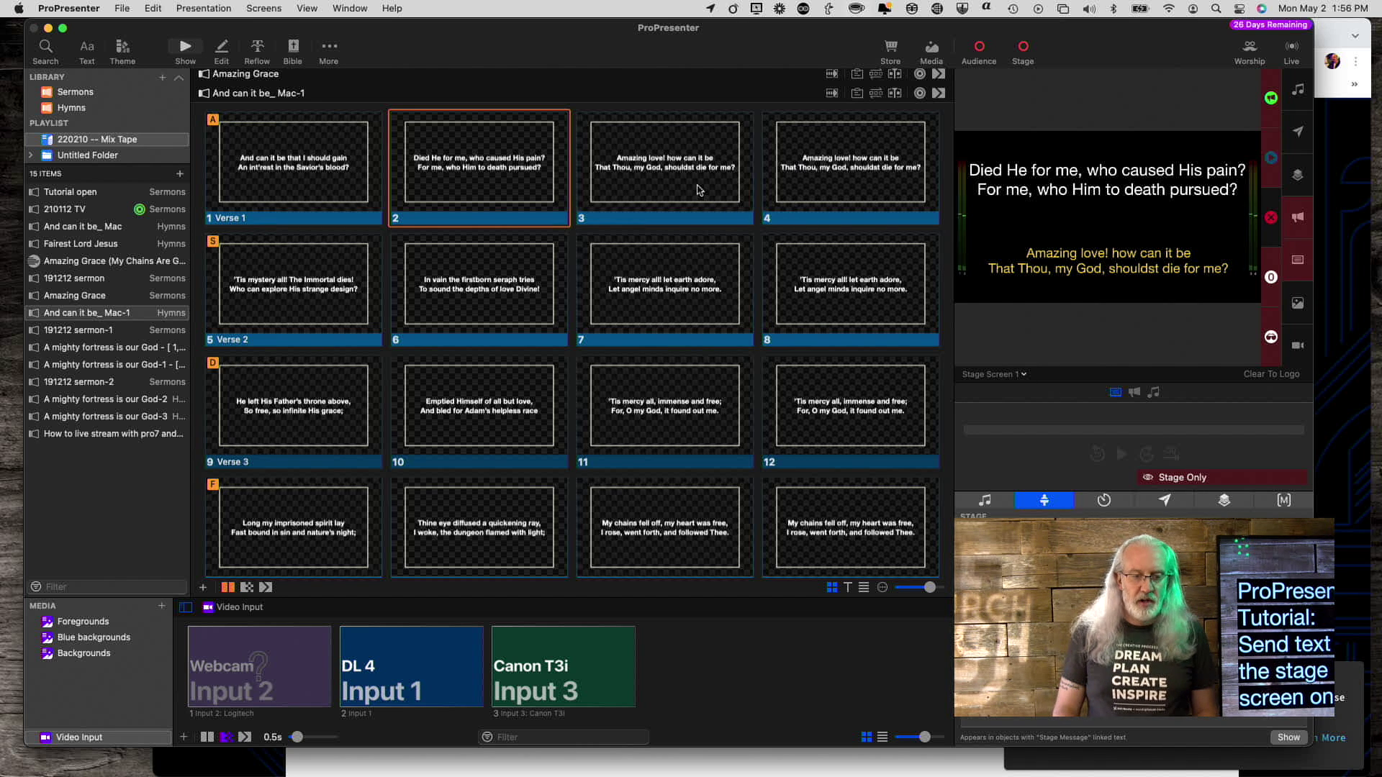
Put slide 3 of the hymn live
{"action": "left_click", "coordinate": [663, 167]}
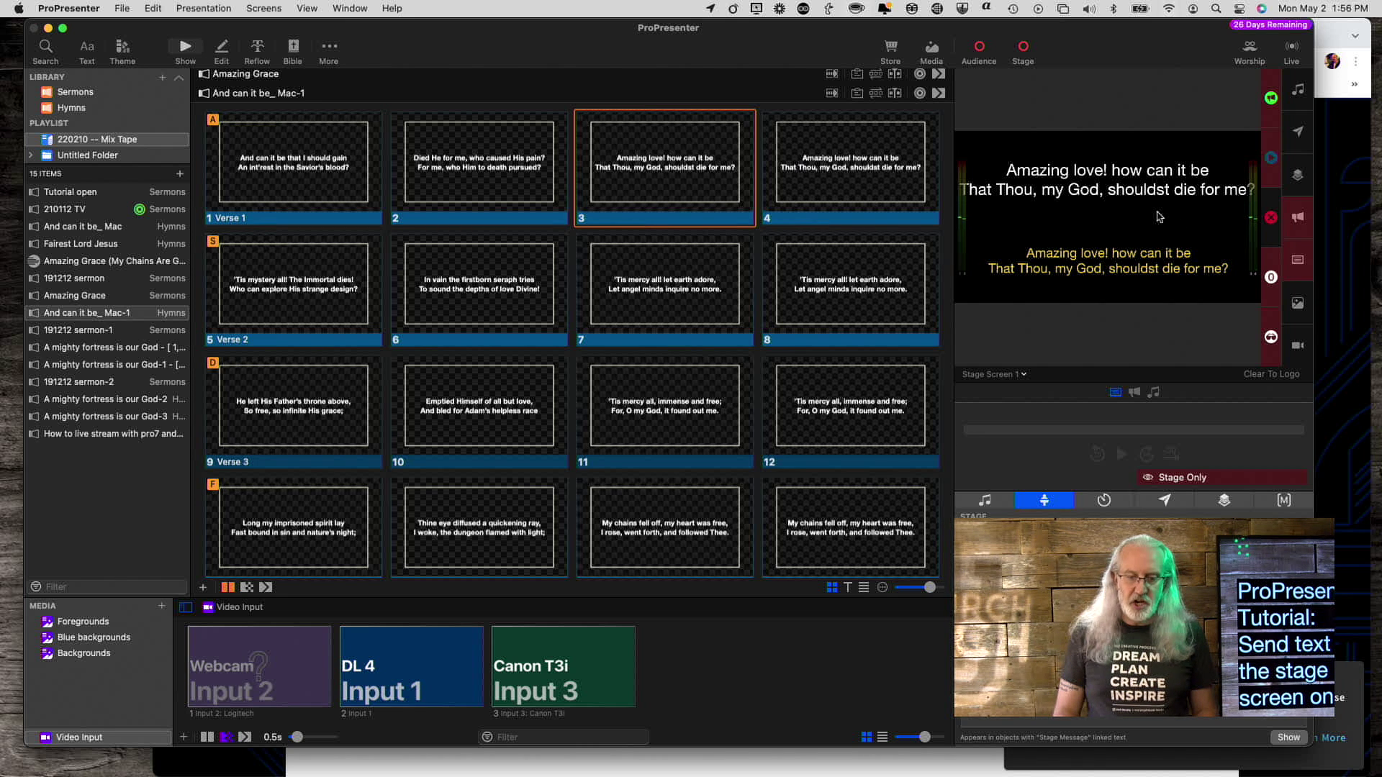
Switch the preview to Screen 1, clear the output slide, then put slide 4 live
{"action": "left_click", "coordinate": [1023, 376]}
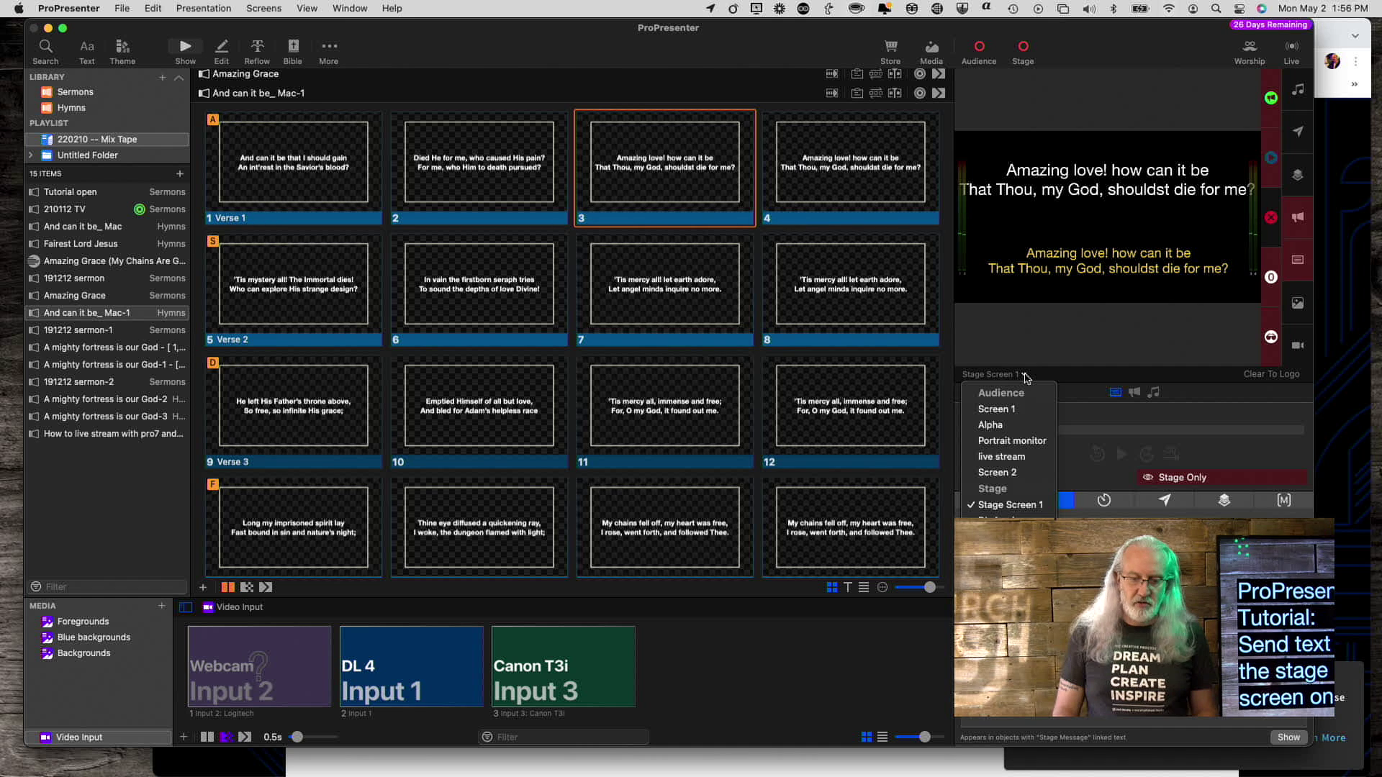
{"action": "left_click", "coordinate": [1018, 407]}
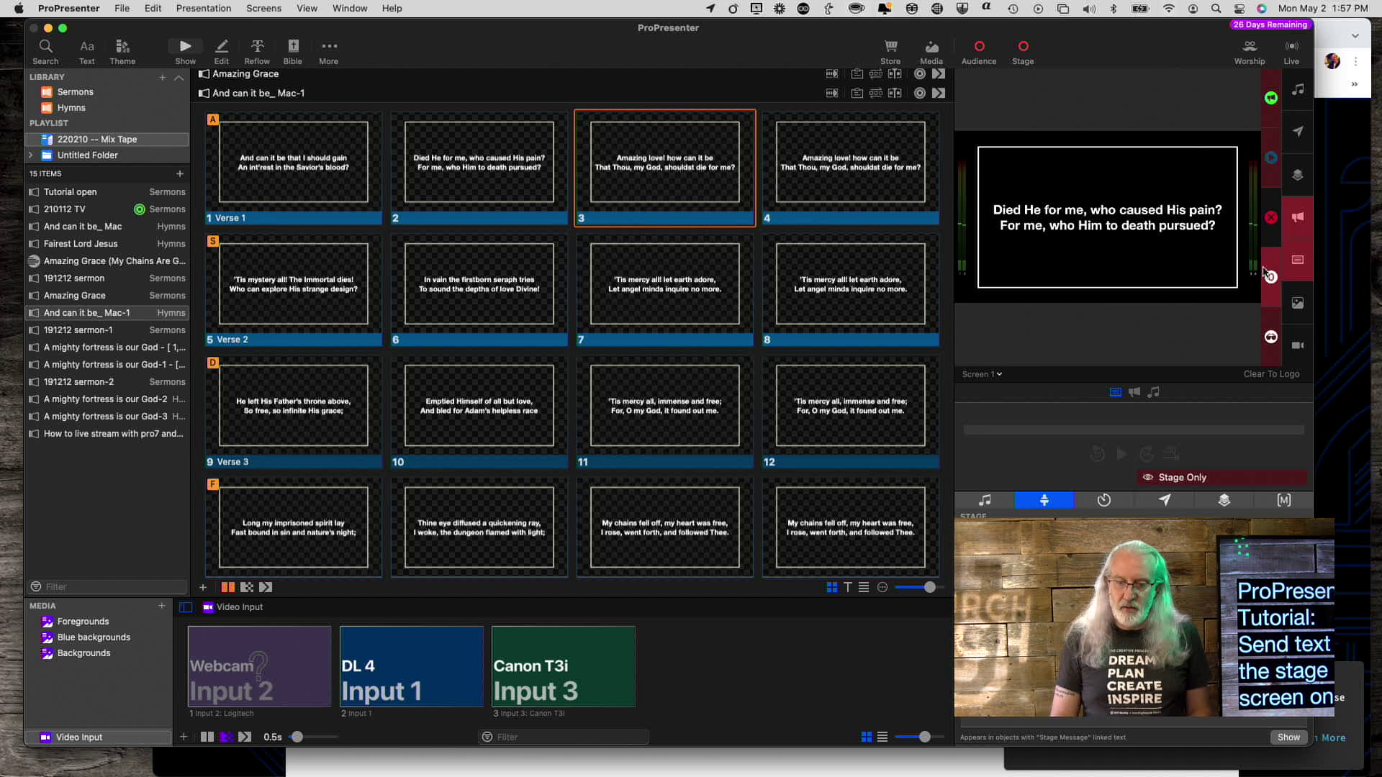
{"action": "left_click", "coordinate": [1290, 272]}
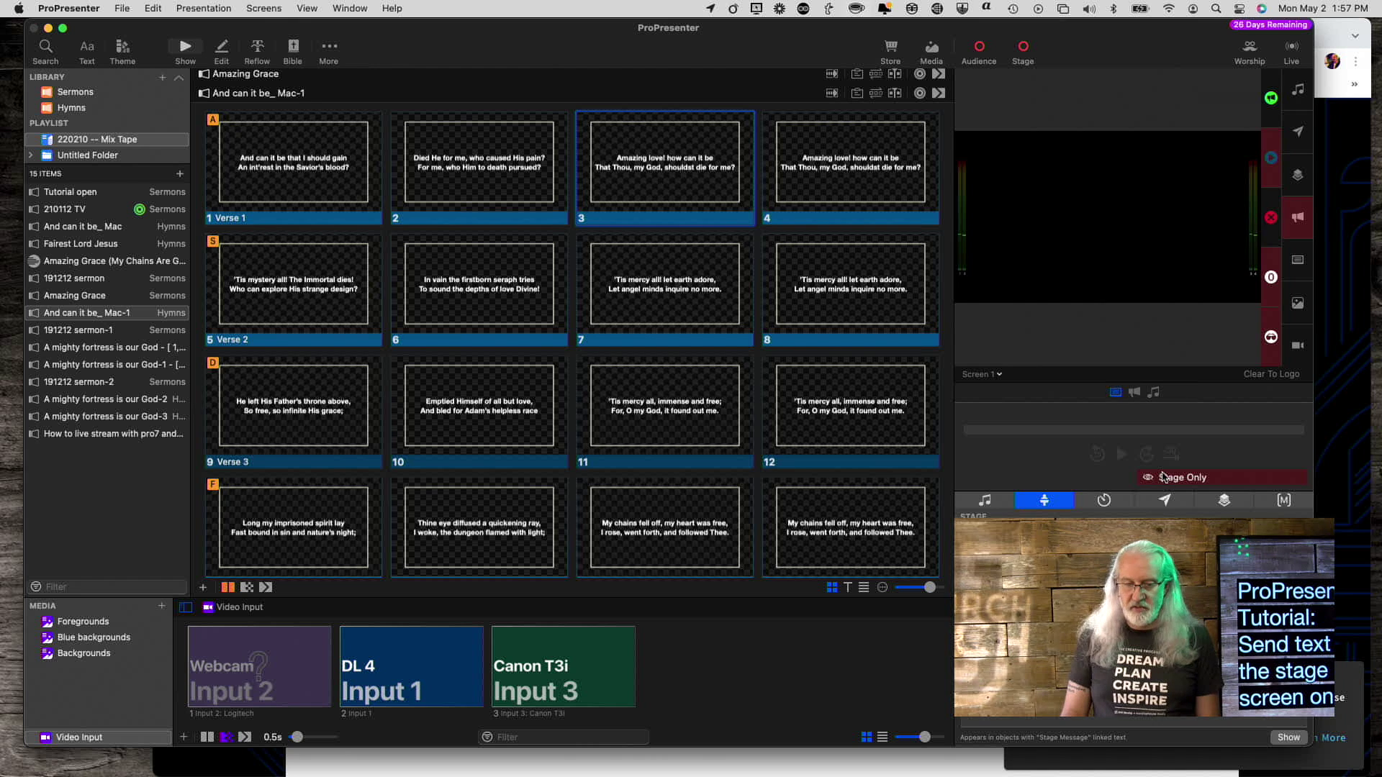
{"action": "left_click", "coordinate": [816, 173]}
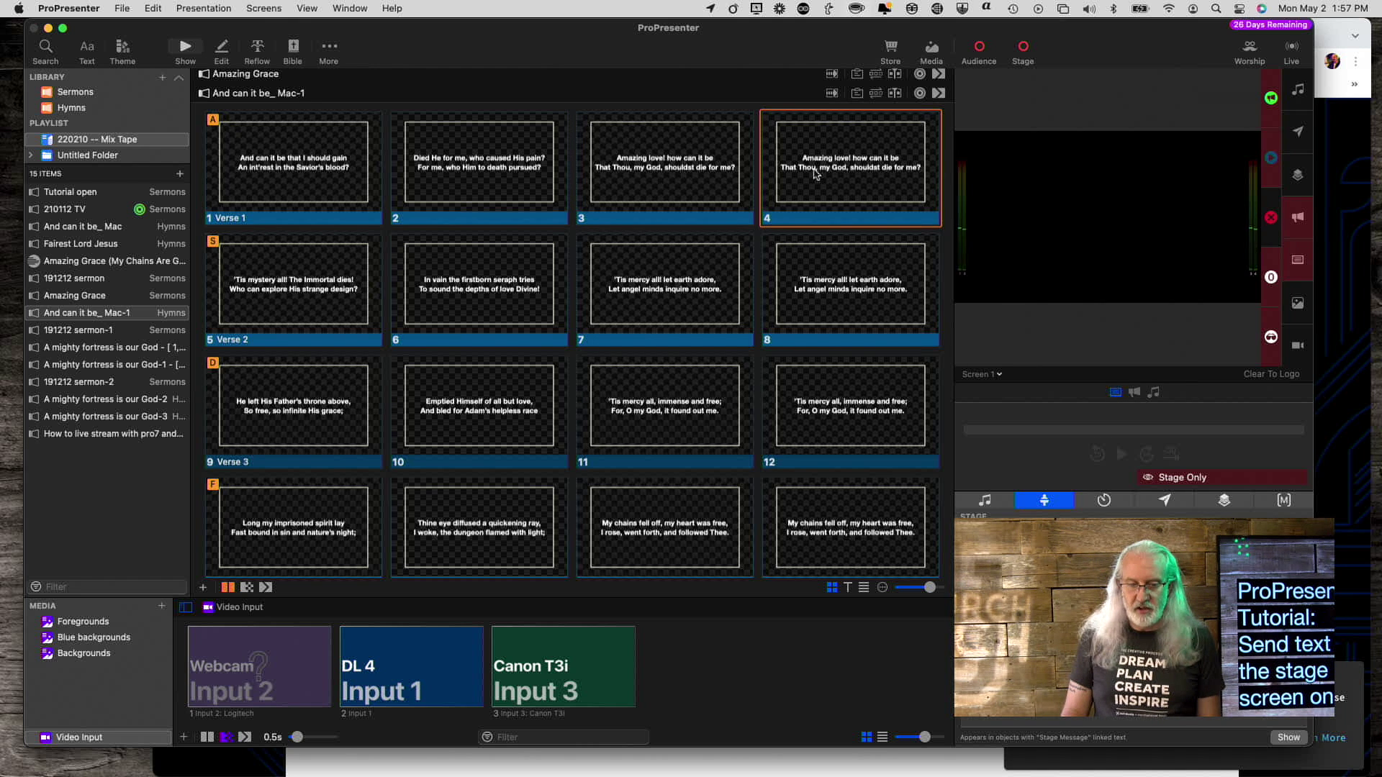
Advance through slides 5, 6 and 7 while previewing Stage Screen 1
{"action": "left_click", "coordinate": [306, 296]}
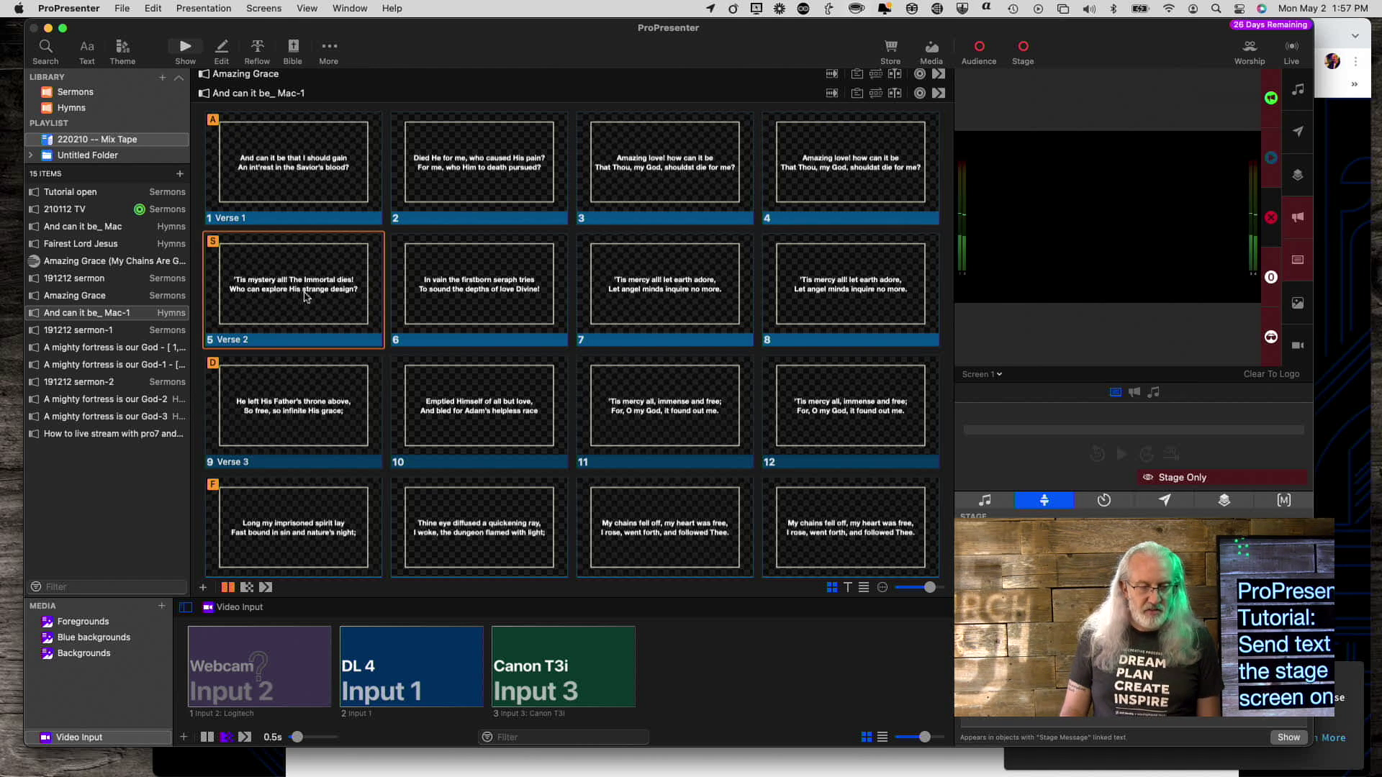
{"action": "left_click", "coordinate": [996, 376]}
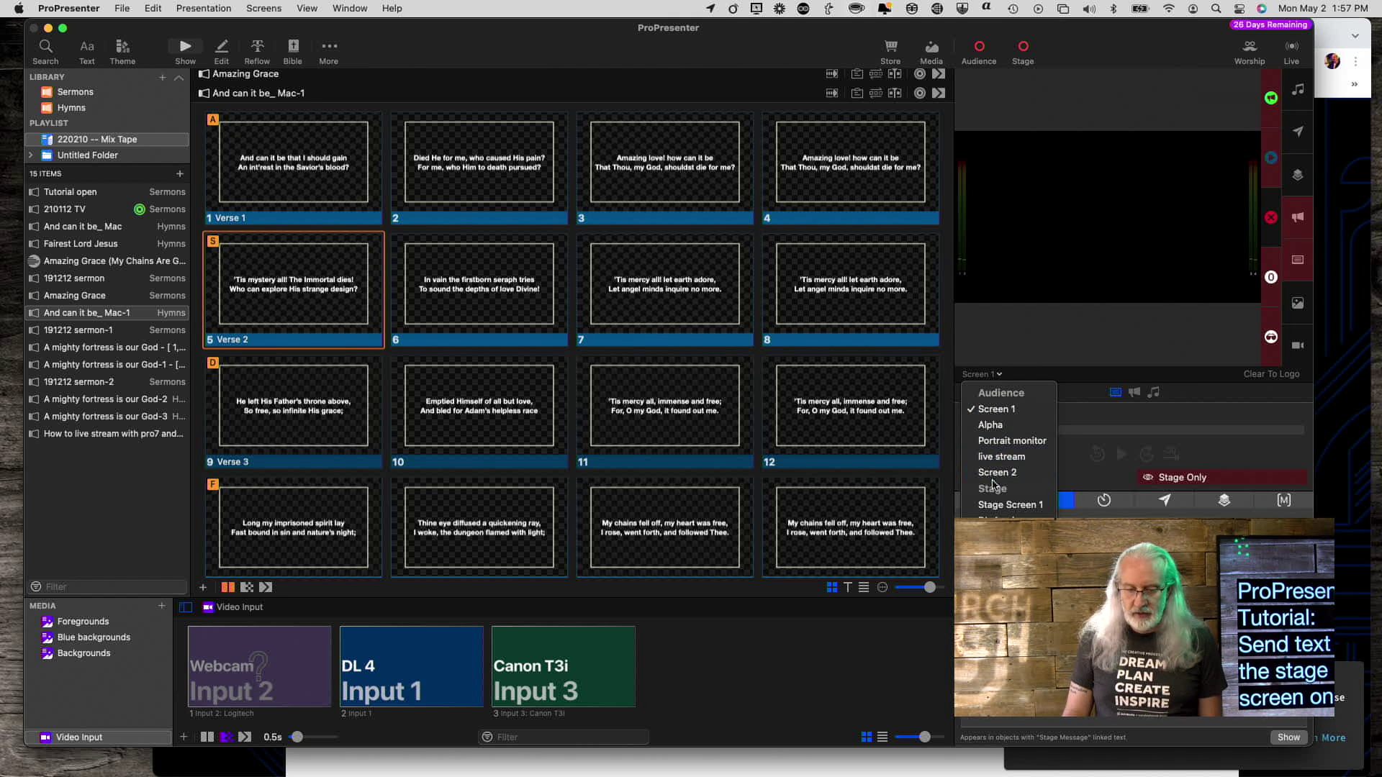
{"action": "left_click", "coordinate": [995, 504]}
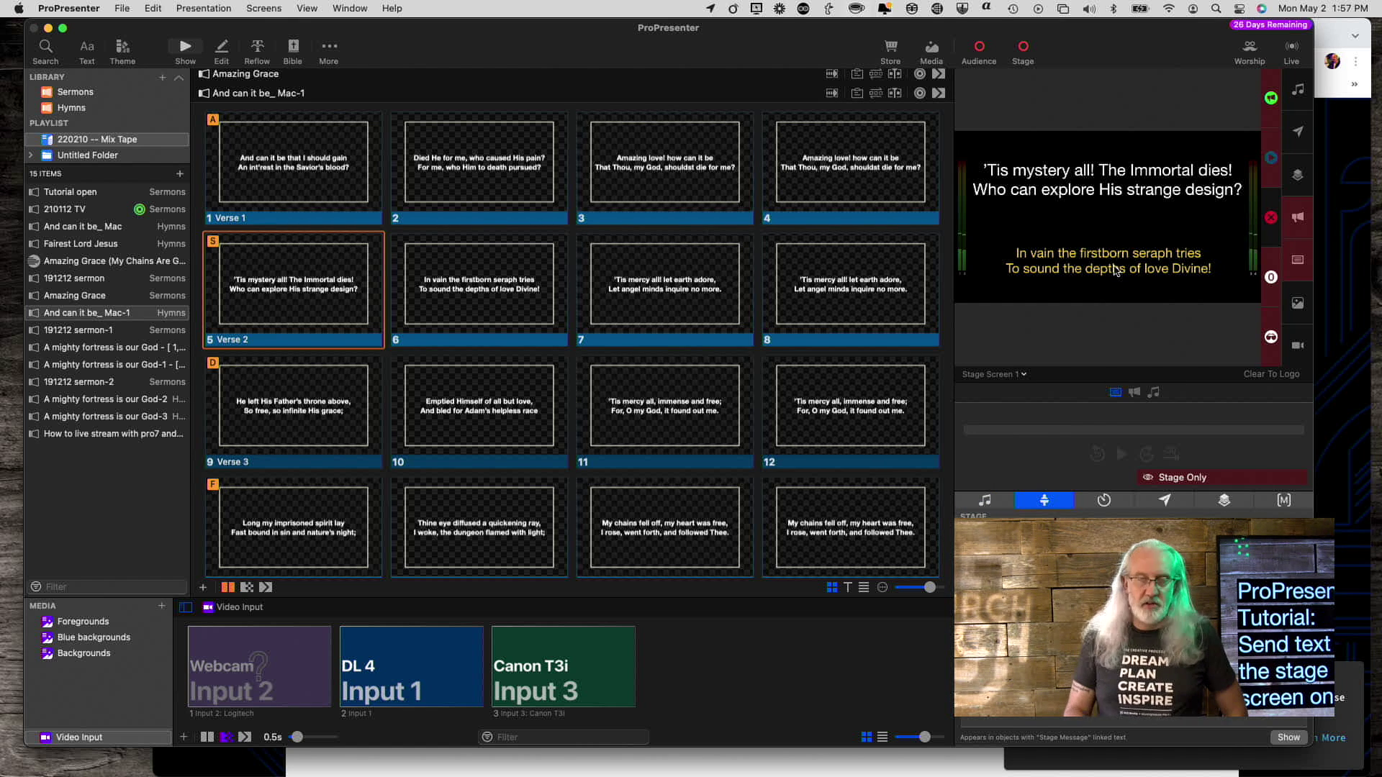
{"action": "left_click", "coordinate": [517, 287]}
{"action": "left_click", "coordinate": [636, 291]}
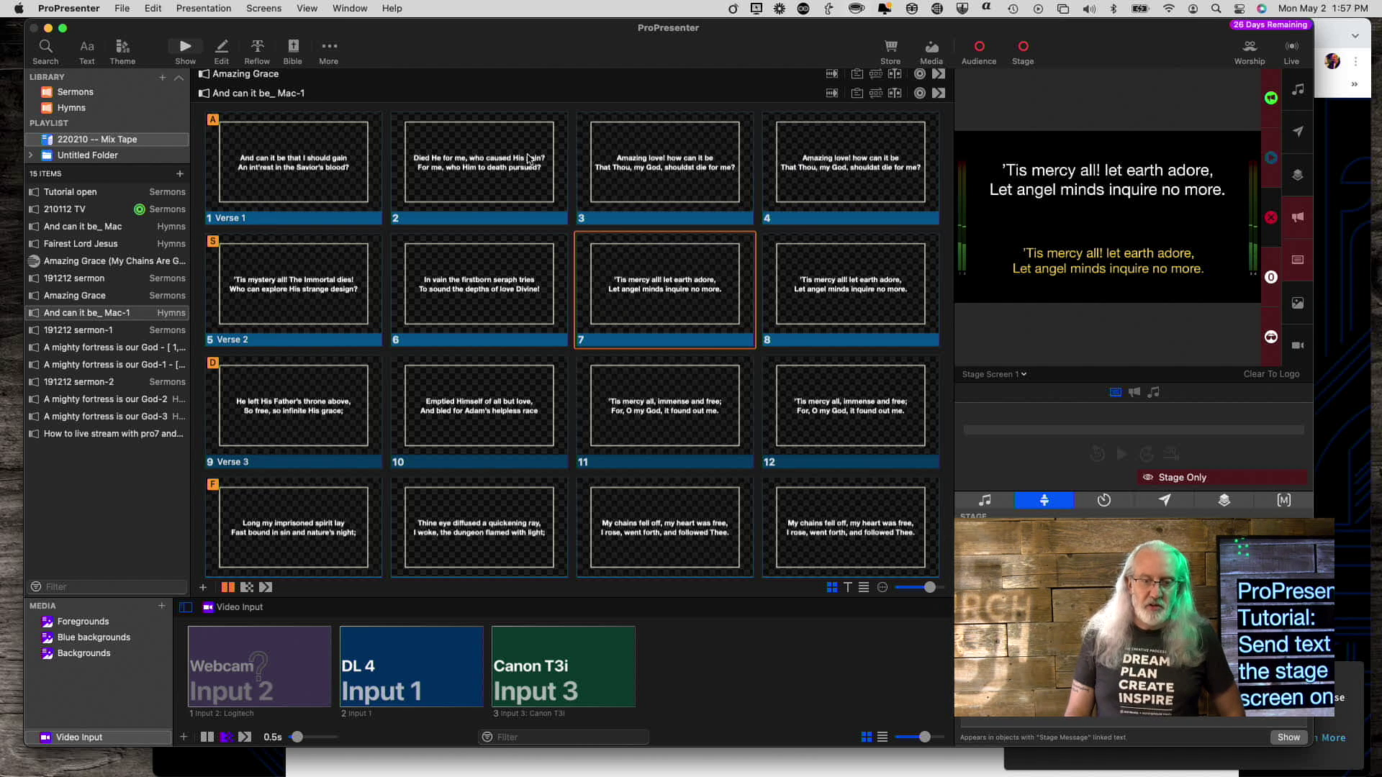
{"action": "right_click", "coordinate": [310, 137]}
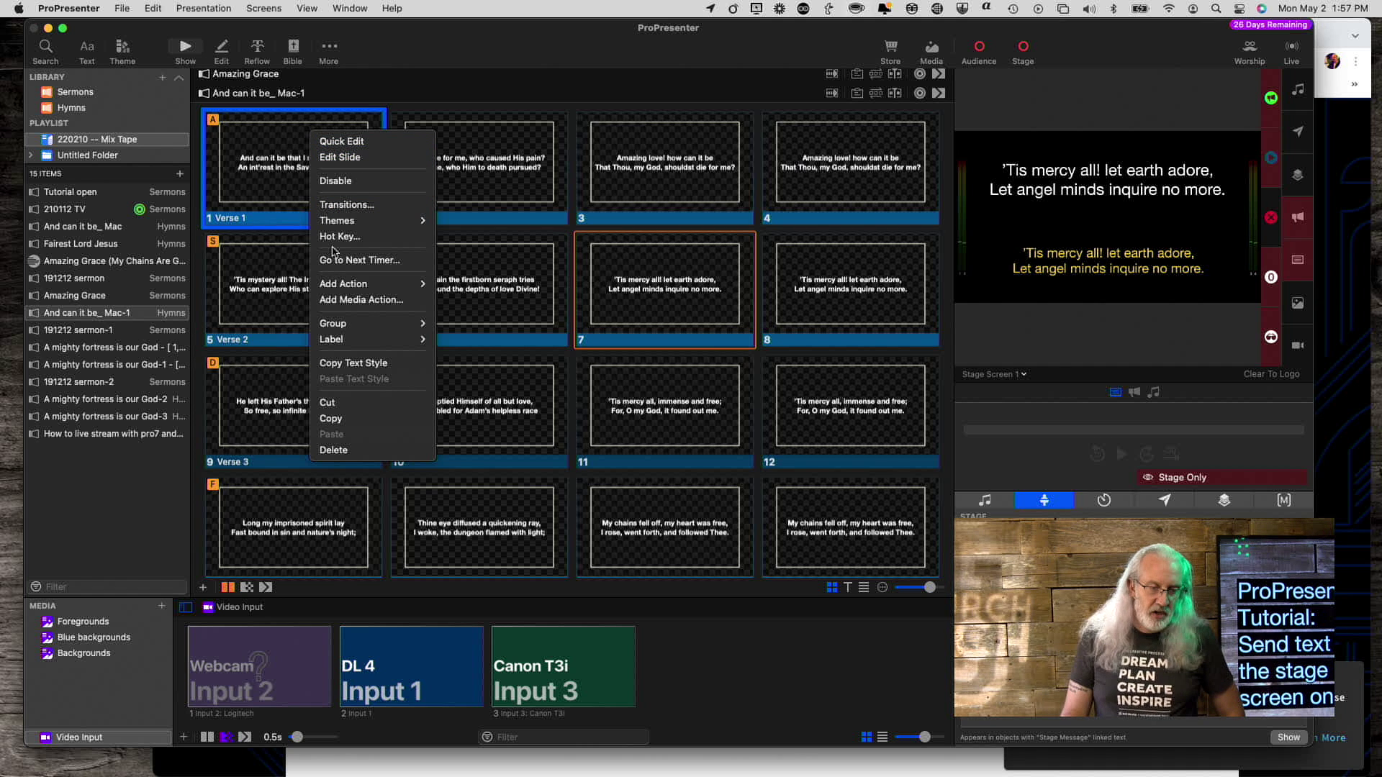
{"action": "mouse_move", "coordinate": [337, 291]}
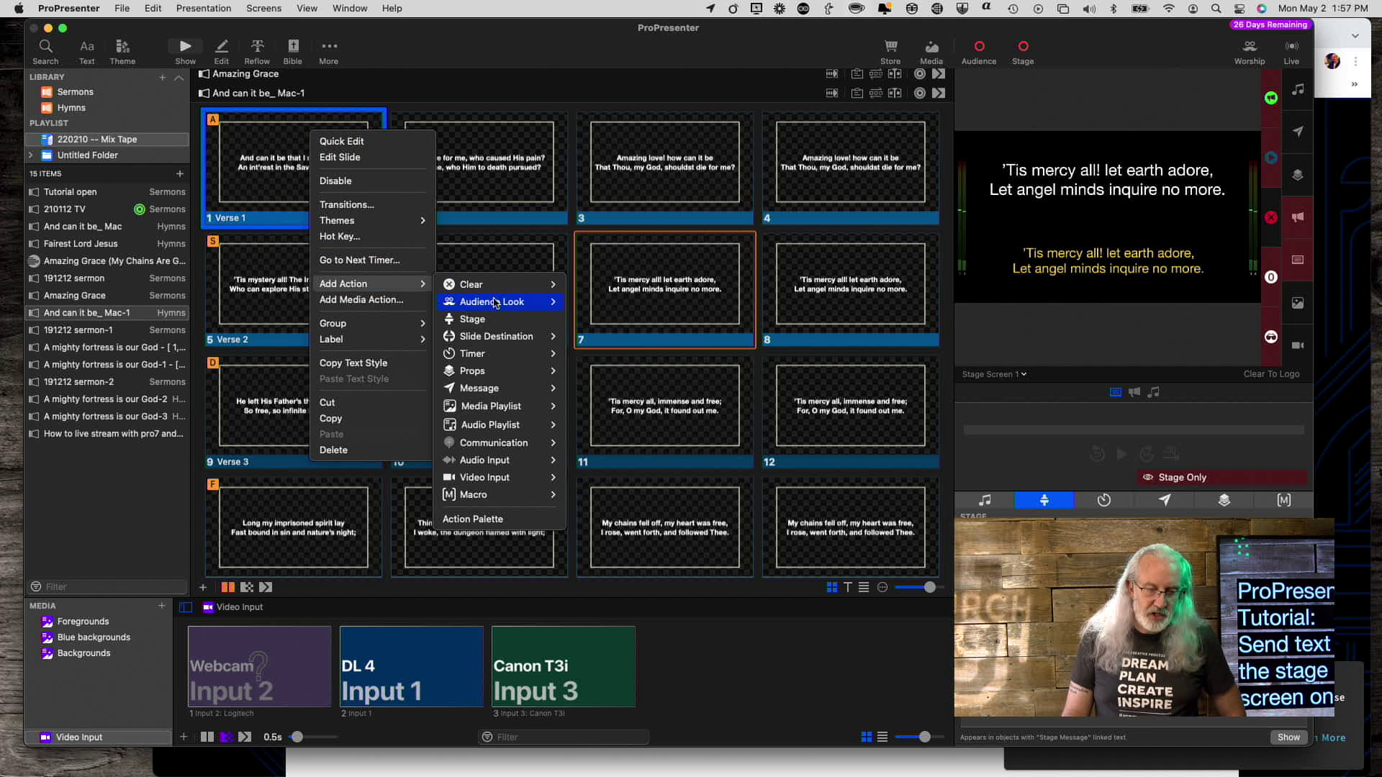
{"action": "left_click", "coordinate": [473, 319]}
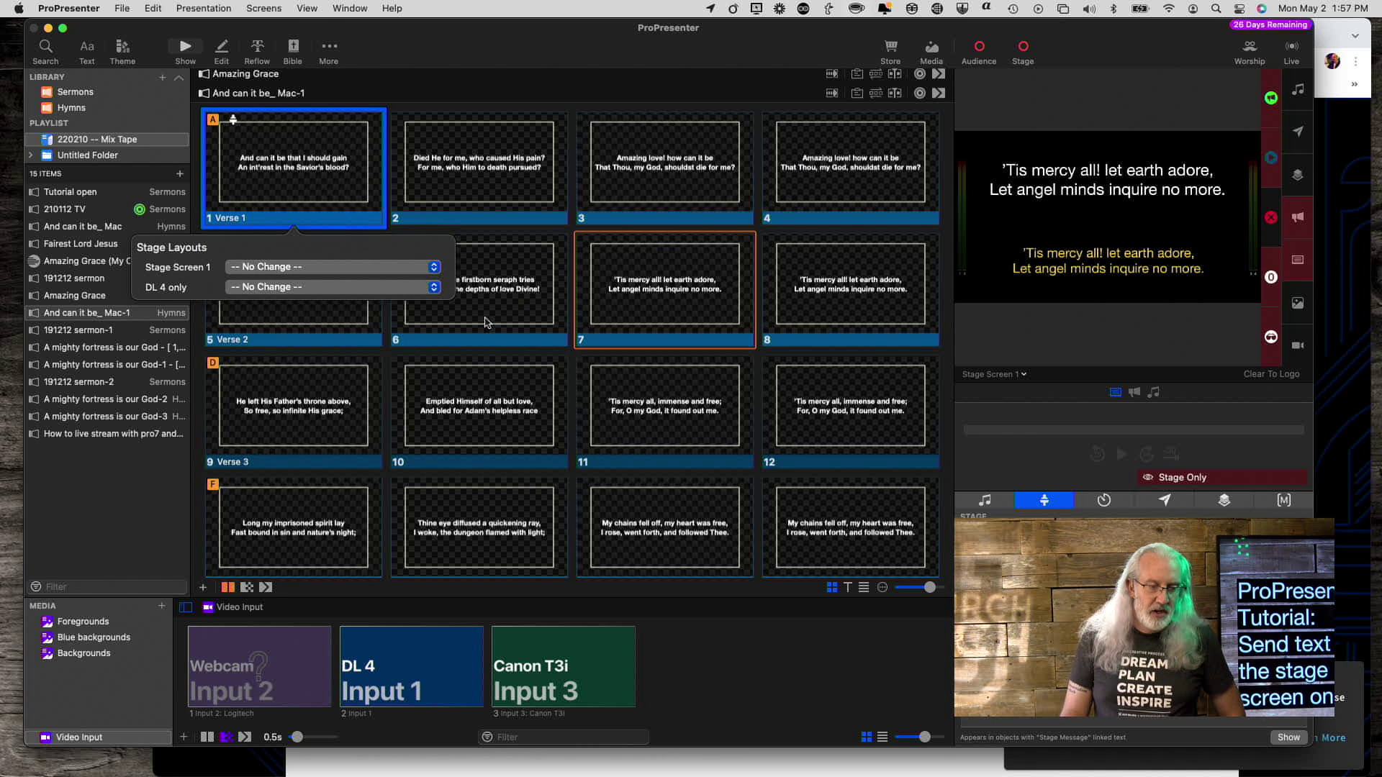
{"action": "left_click", "coordinate": [495, 88]}
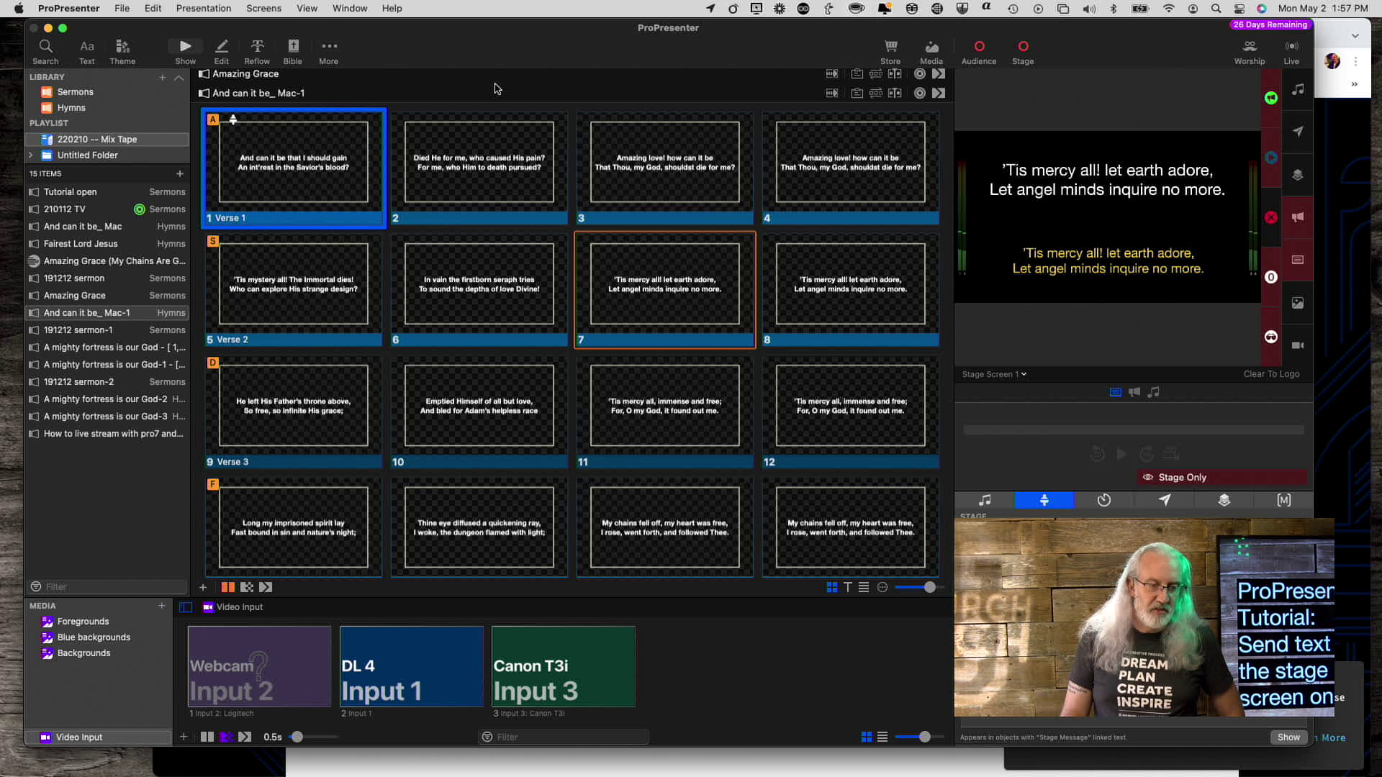
{"action": "right_click", "coordinate": [298, 158]}
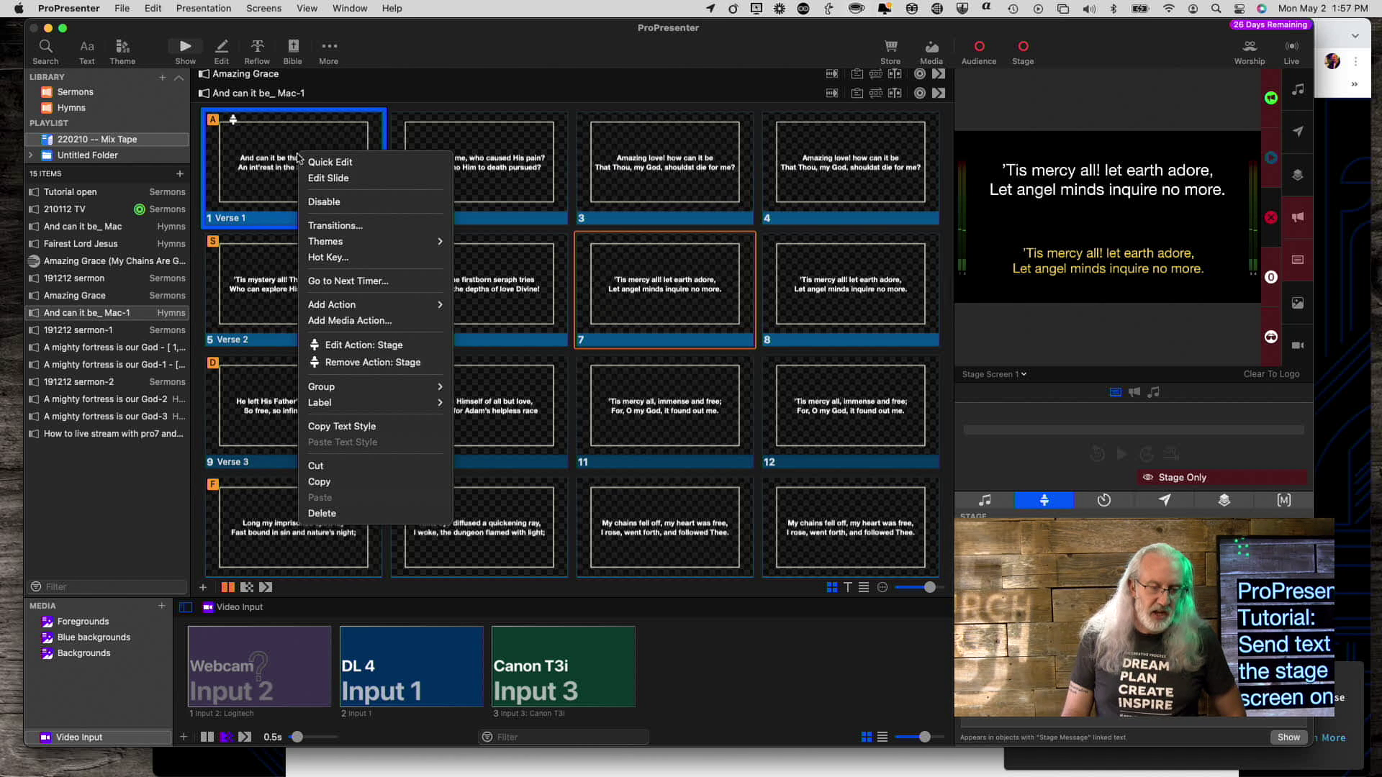
{"action": "left_click", "coordinate": [322, 368]}
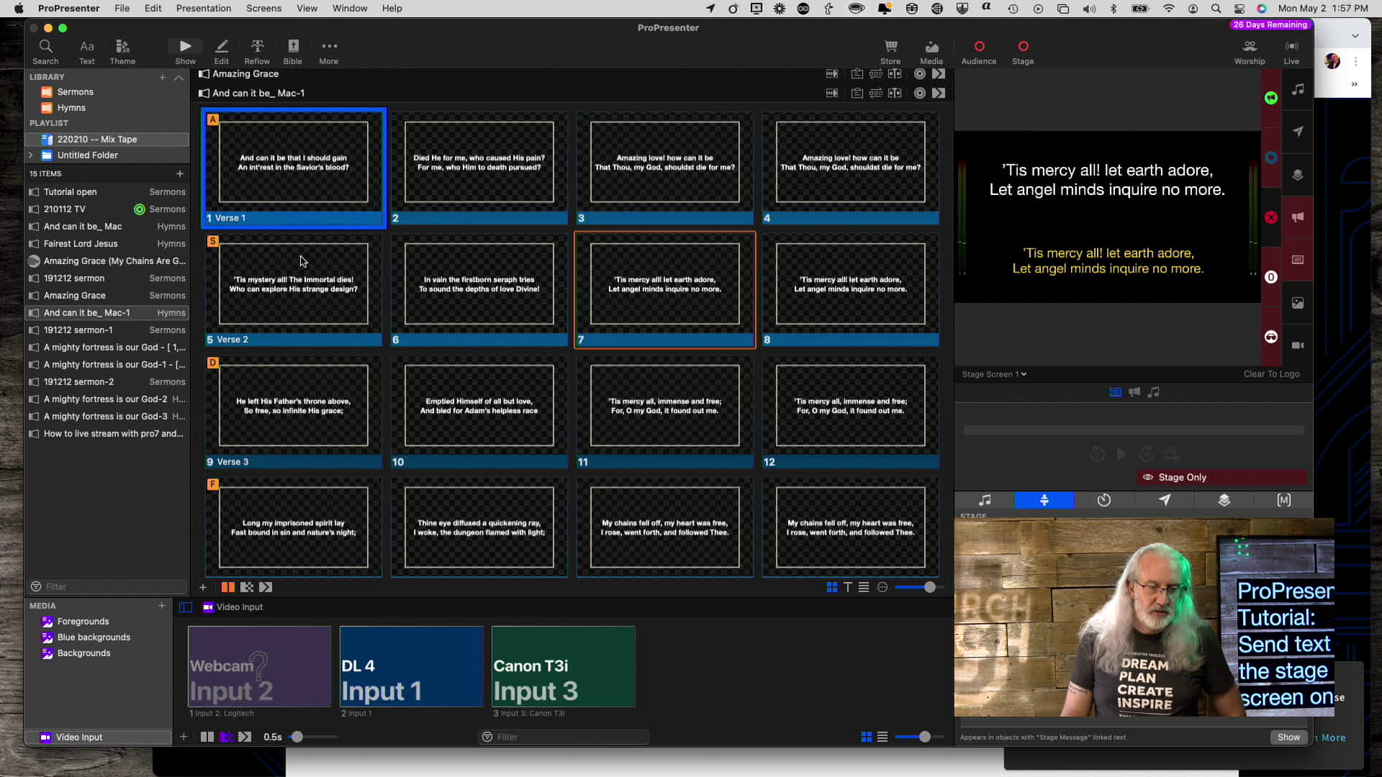
Add a Slide Destination action set to Stage to the Verse 1 slide
{"action": "right_click", "coordinate": [278, 131]}
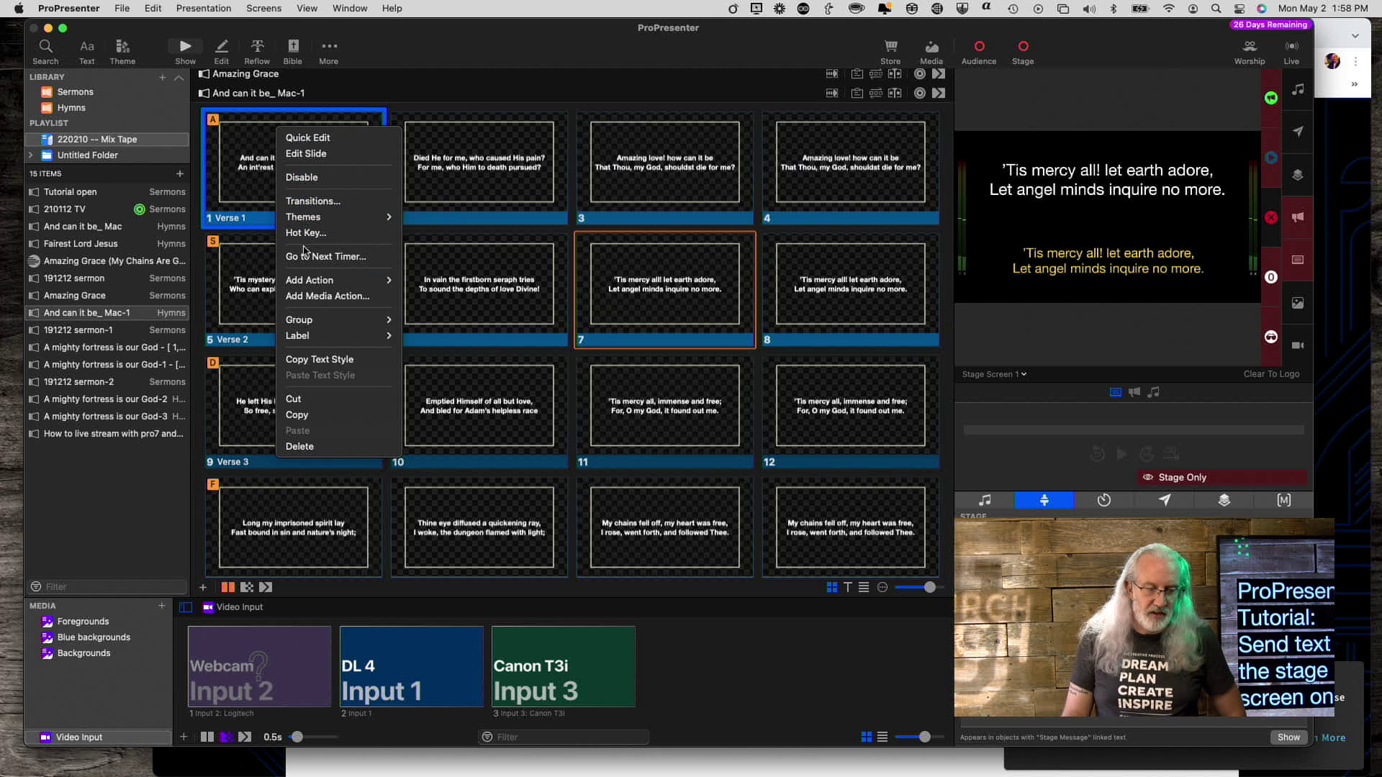
{"action": "mouse_move", "coordinate": [307, 283]}
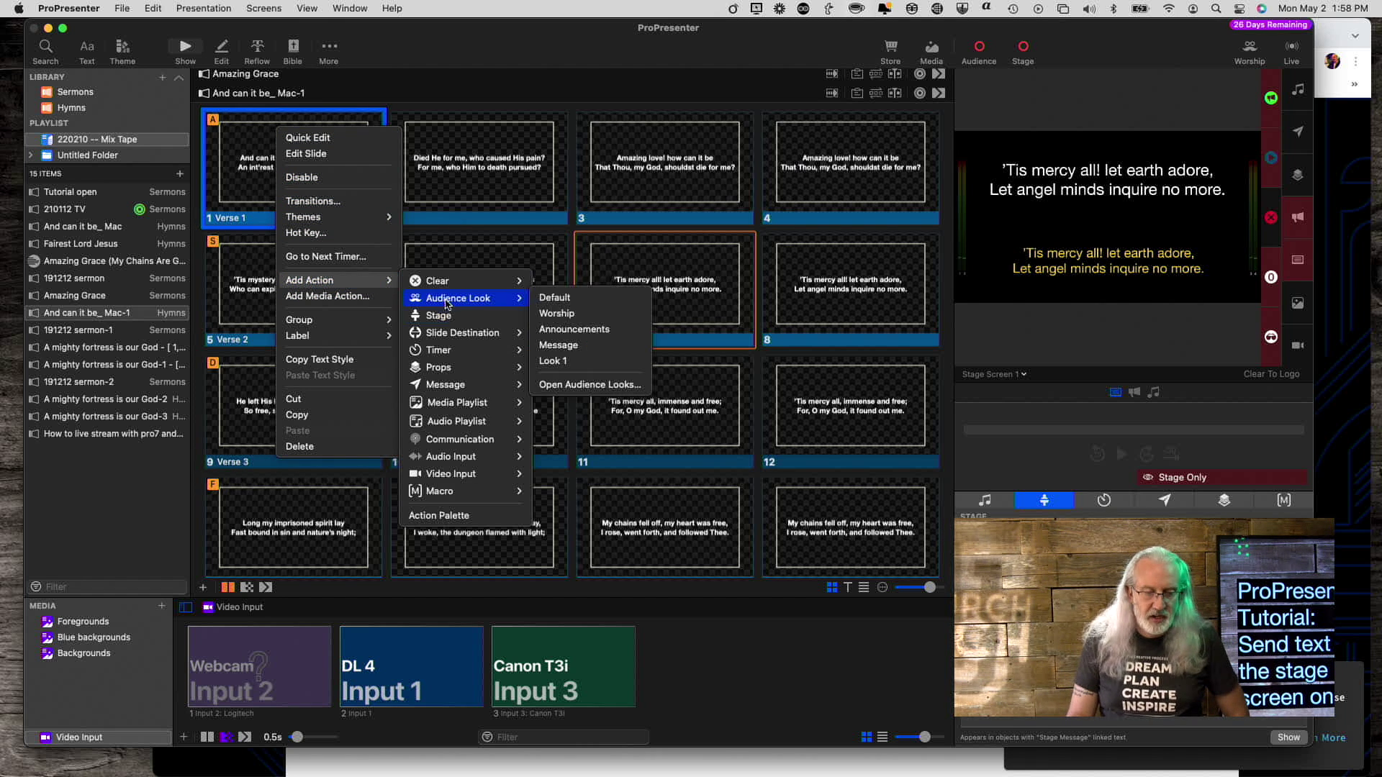
{"action": "mouse_move", "coordinate": [453, 337]}
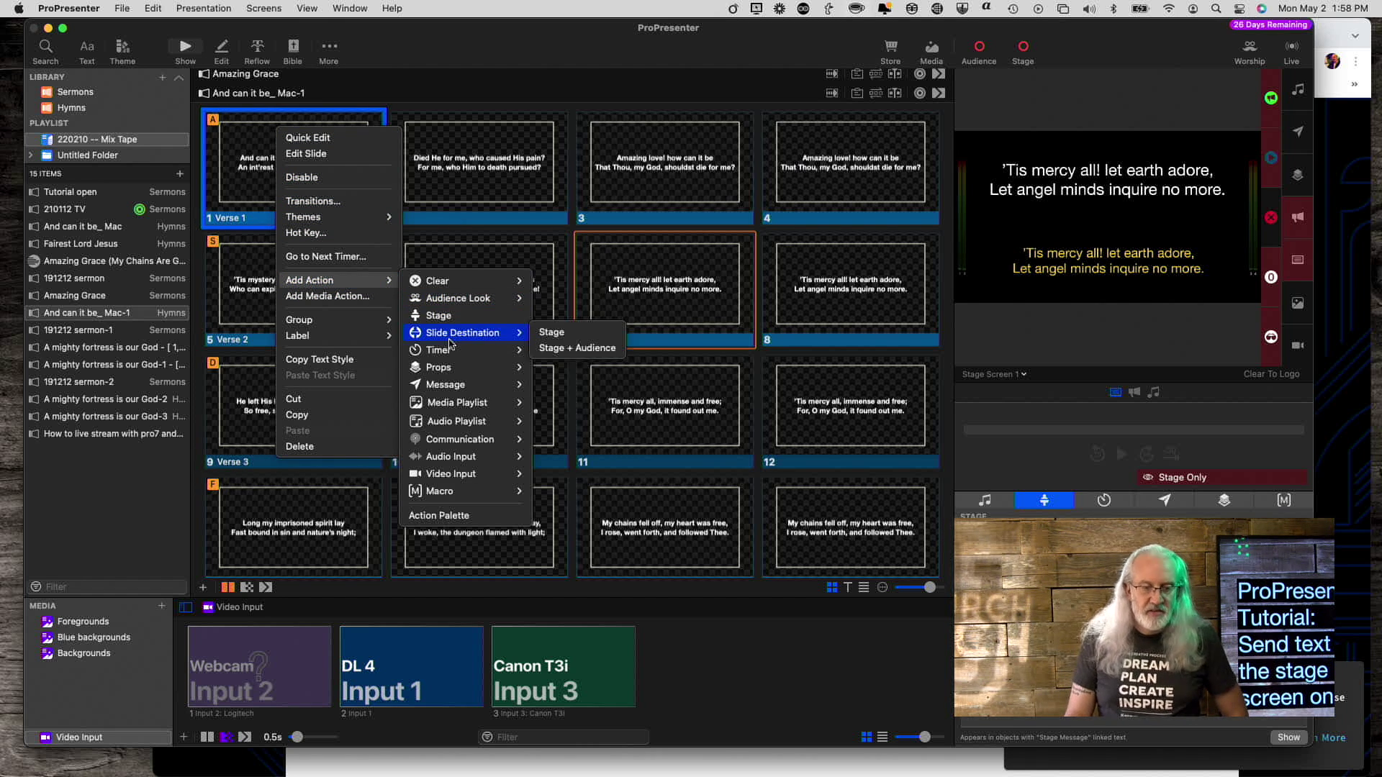
{"action": "left_click", "coordinate": [568, 336]}
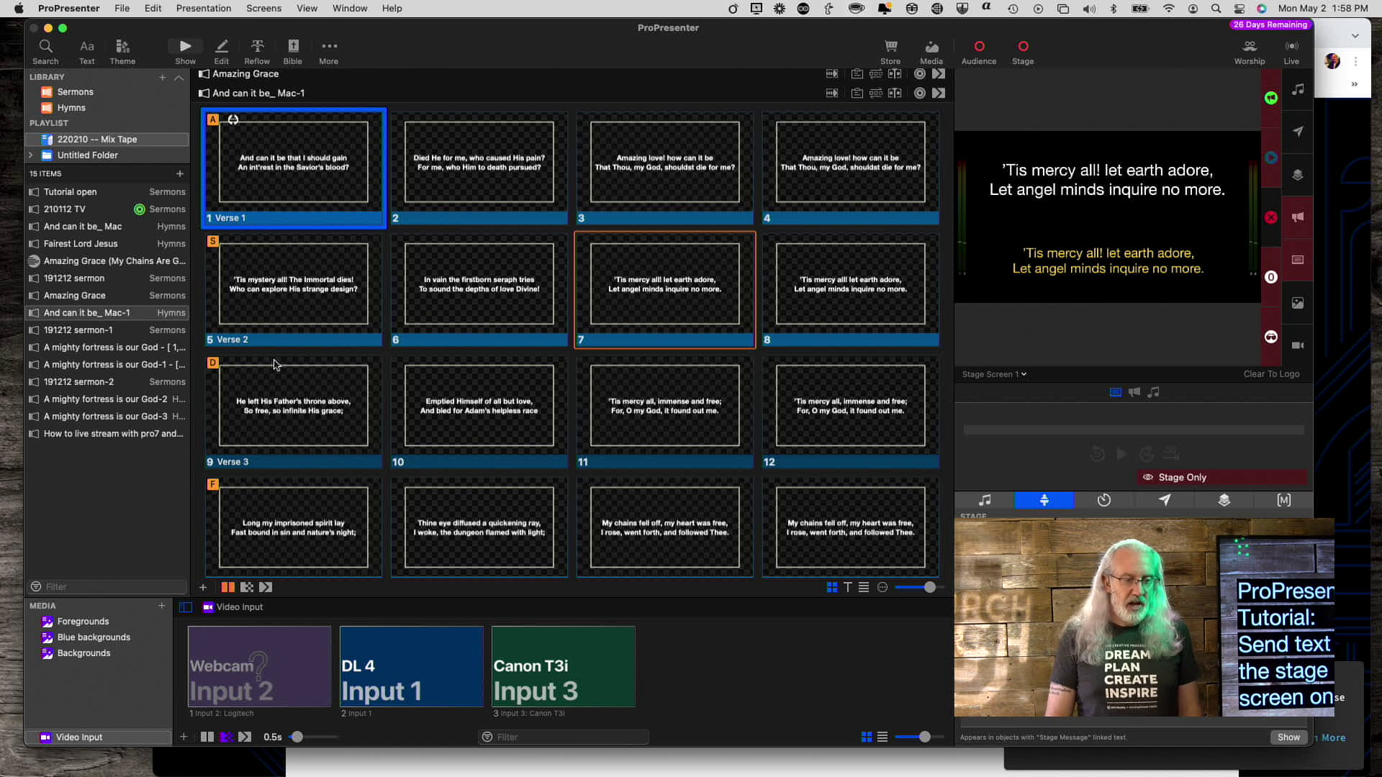
Add a Slide Destination action set to Stage + Audience to the Verse 3 slide
{"action": "right_click", "coordinate": [257, 384]}
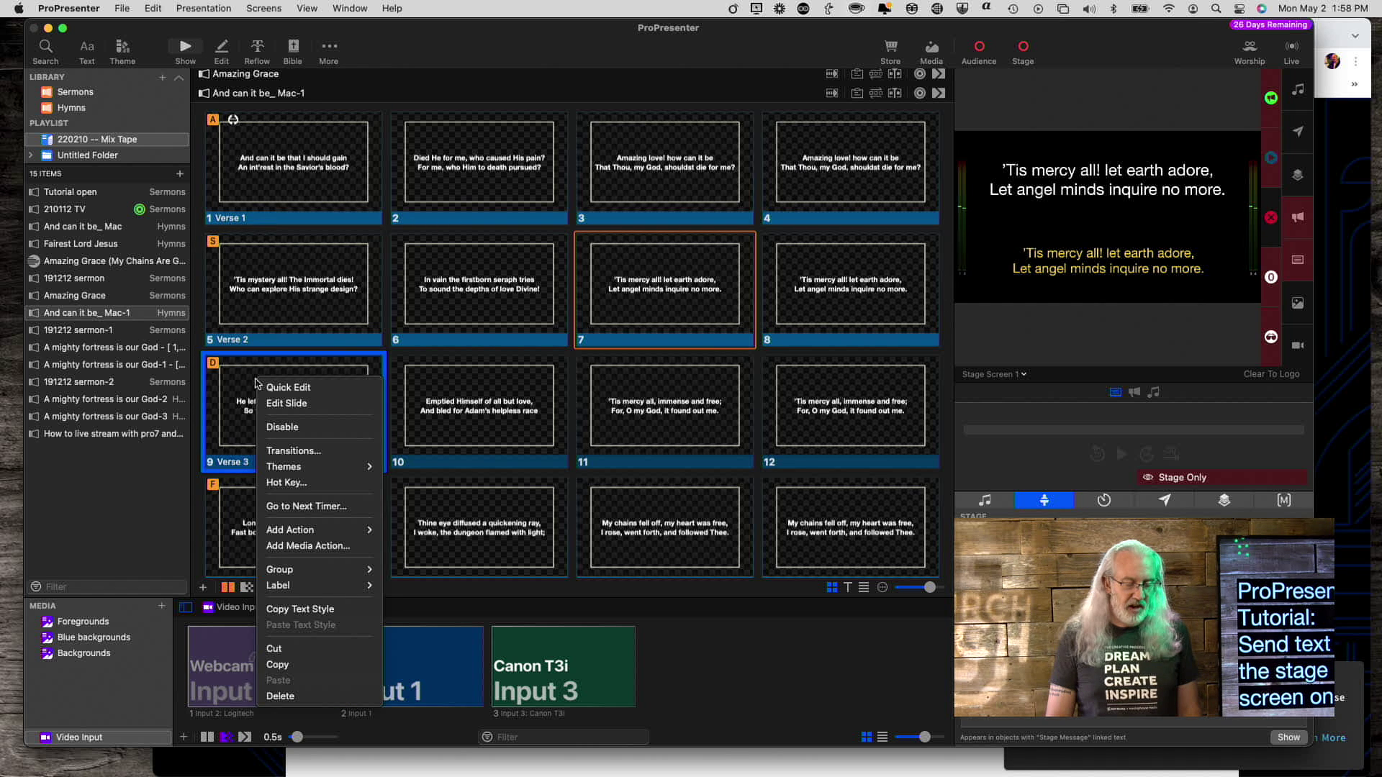
{"action": "mouse_move", "coordinate": [288, 530]}
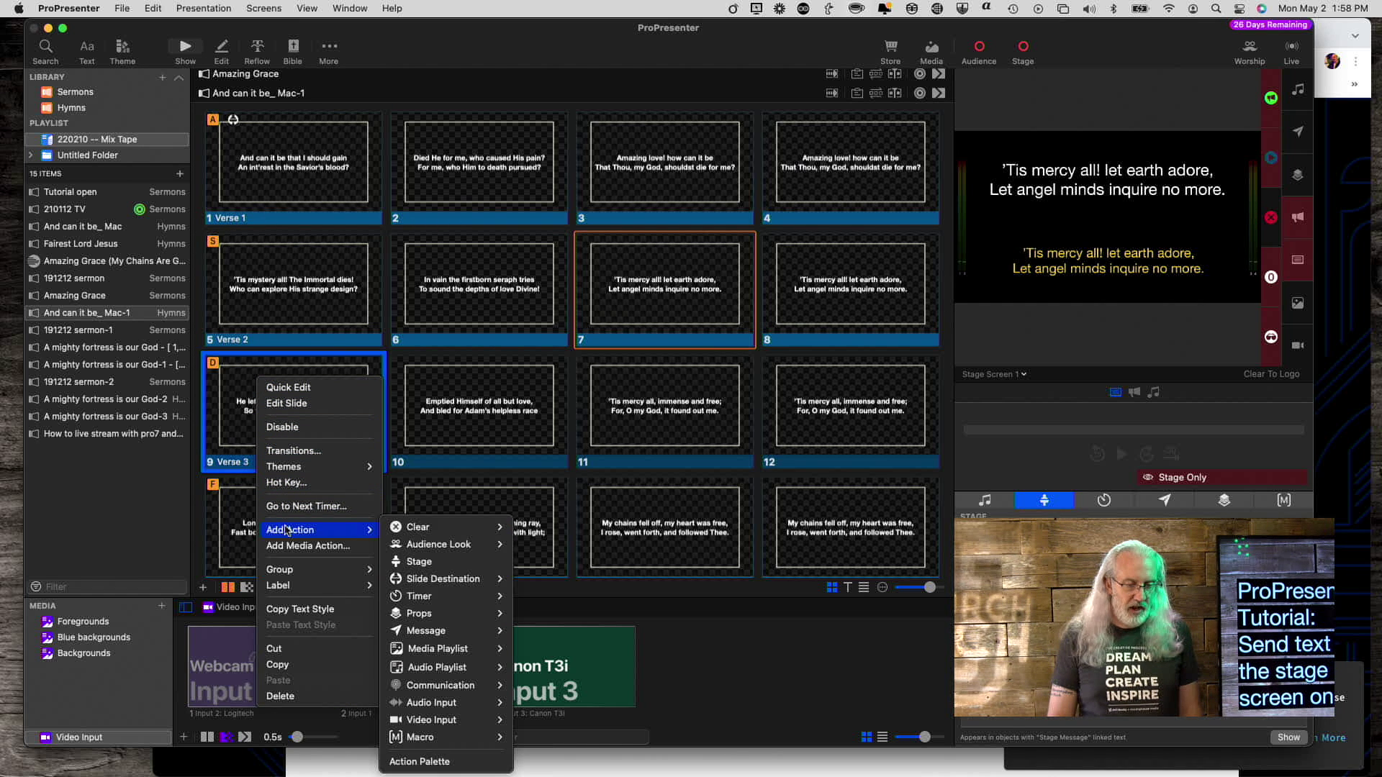
{"action": "mouse_move", "coordinate": [423, 533]}
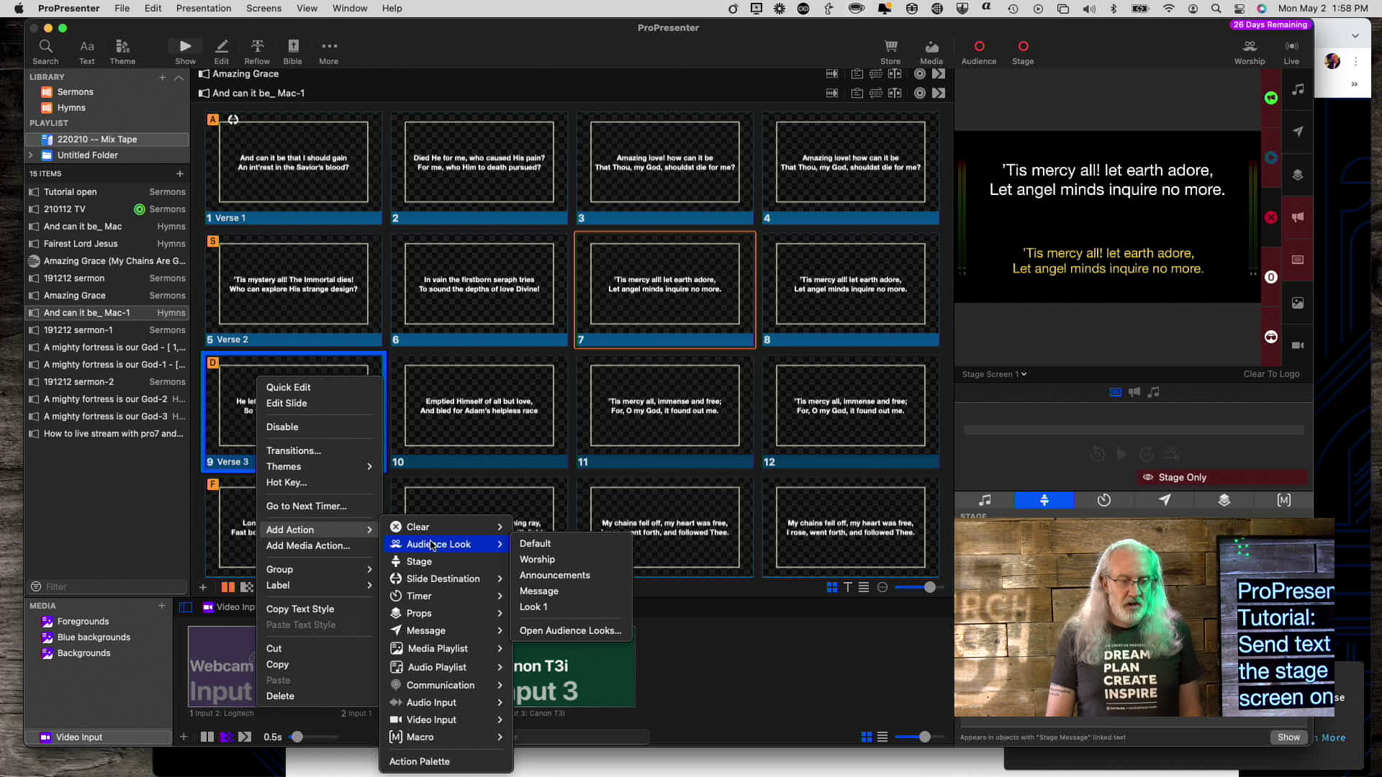
{"action": "mouse_move", "coordinate": [435, 580]}
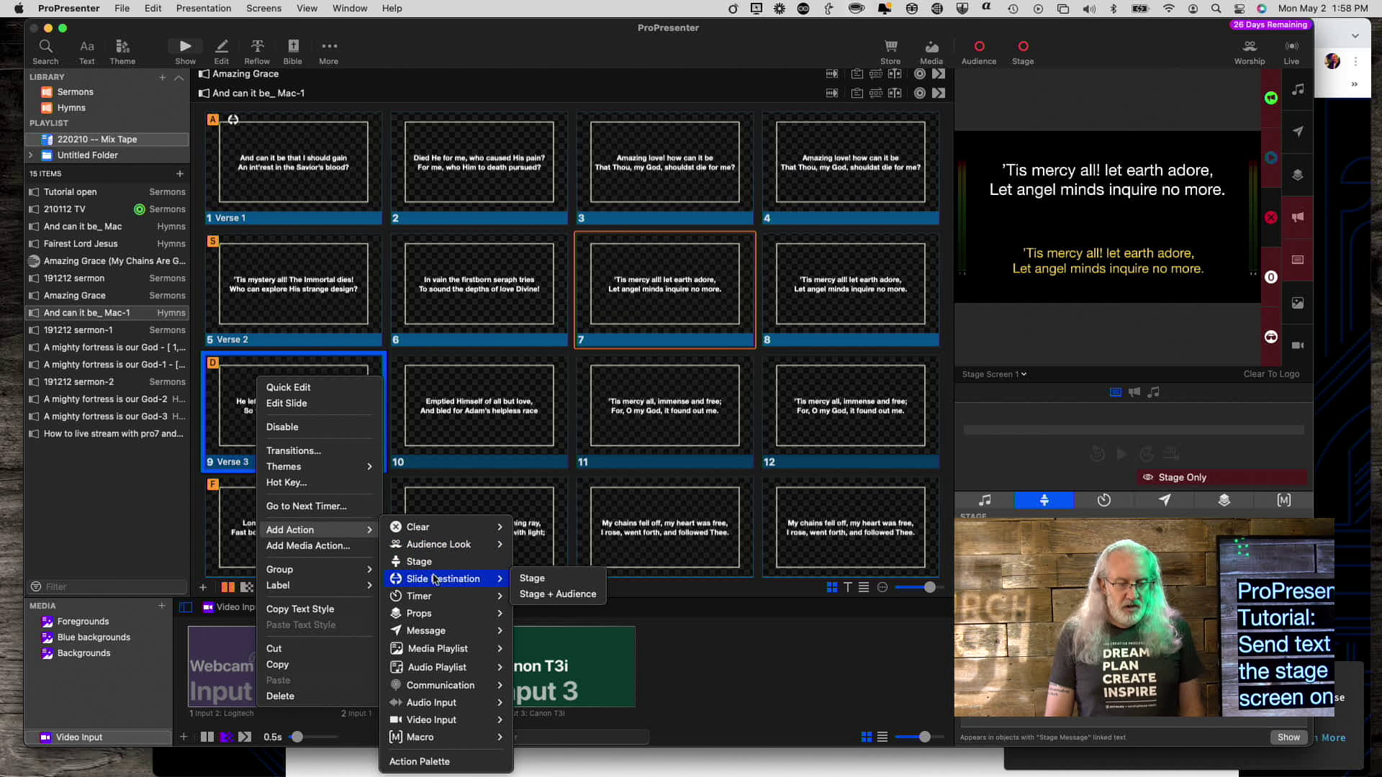
{"action": "left_click", "coordinate": [530, 596]}
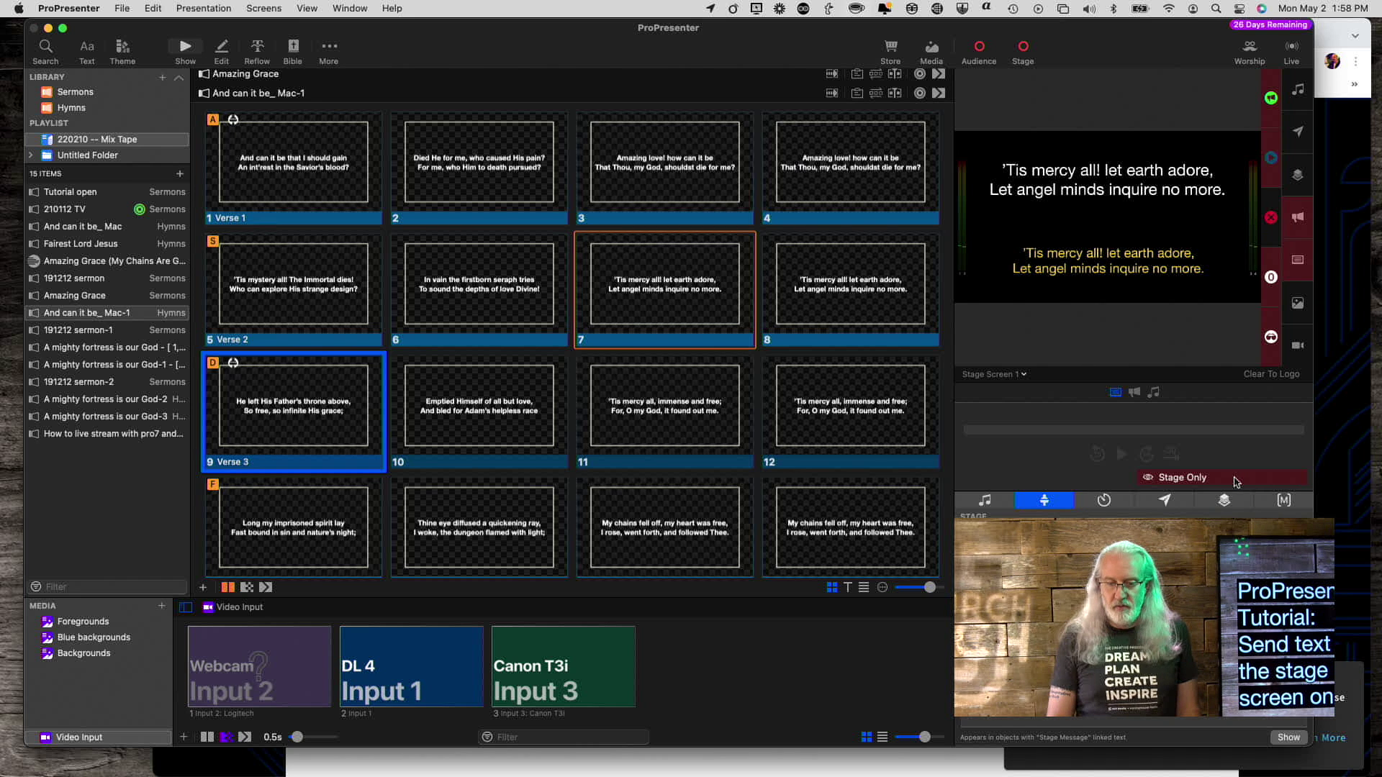
Put slide 2 live, preview Screen 1, clear the output, then trigger Verse 1 for stage-only
{"action": "left_click", "coordinate": [480, 189]}
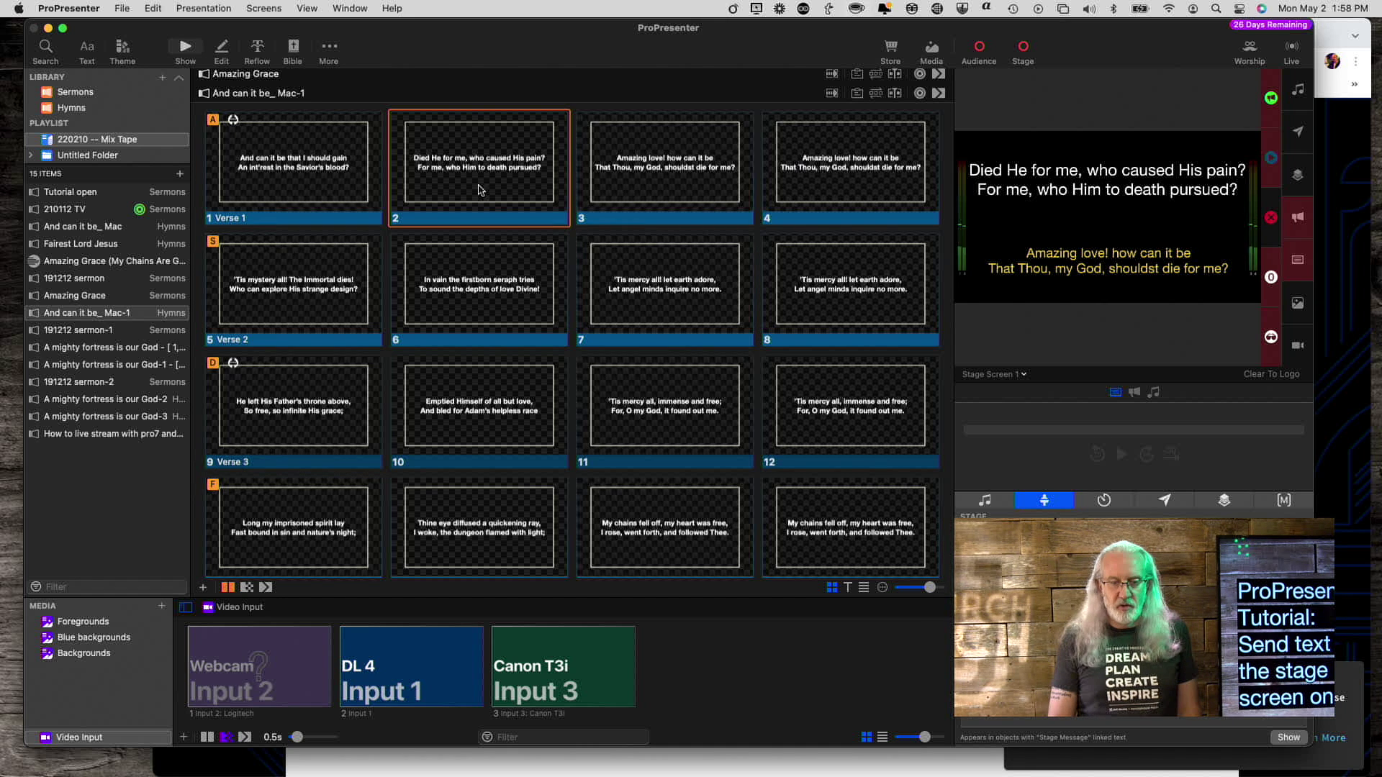
{"action": "left_click", "coordinate": [1027, 375]}
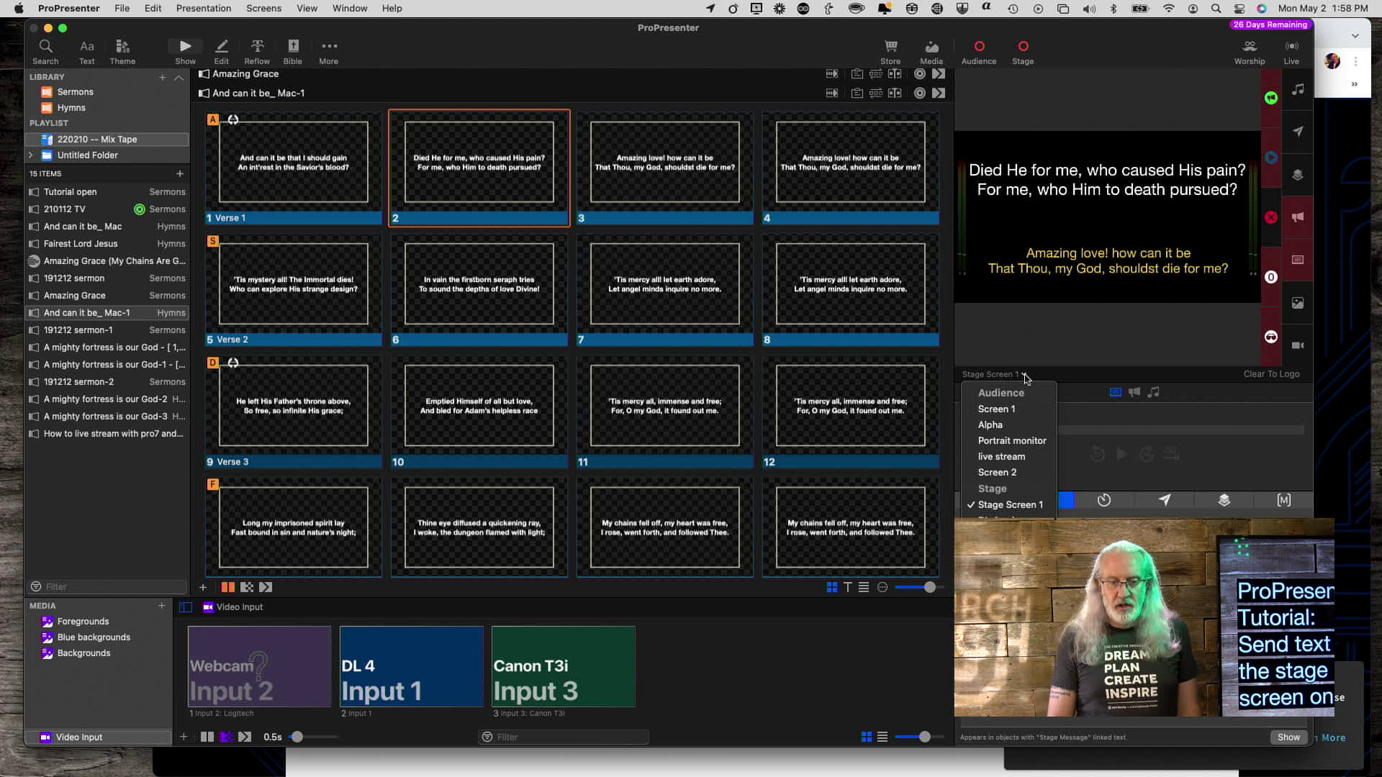
{"action": "left_click", "coordinate": [1008, 410]}
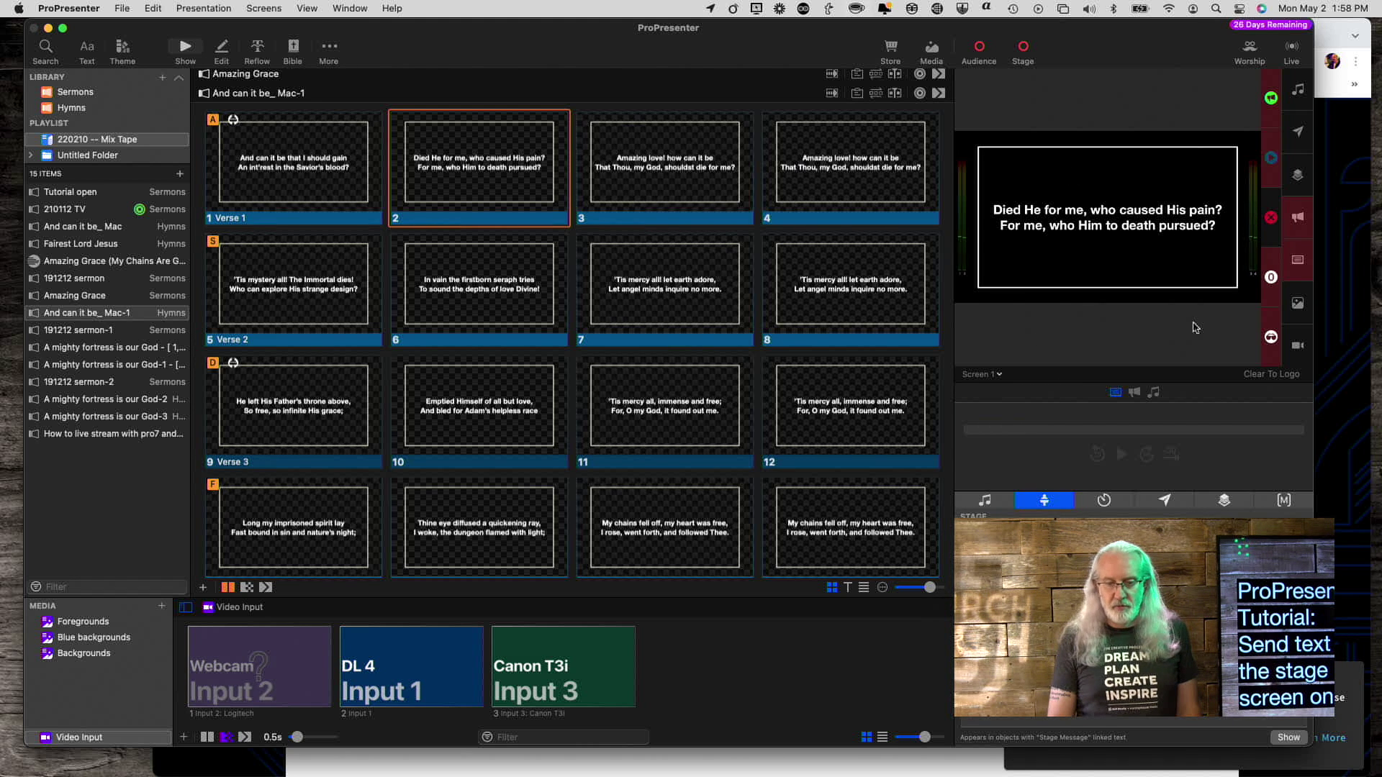
{"action": "left_click", "coordinate": [1301, 269]}
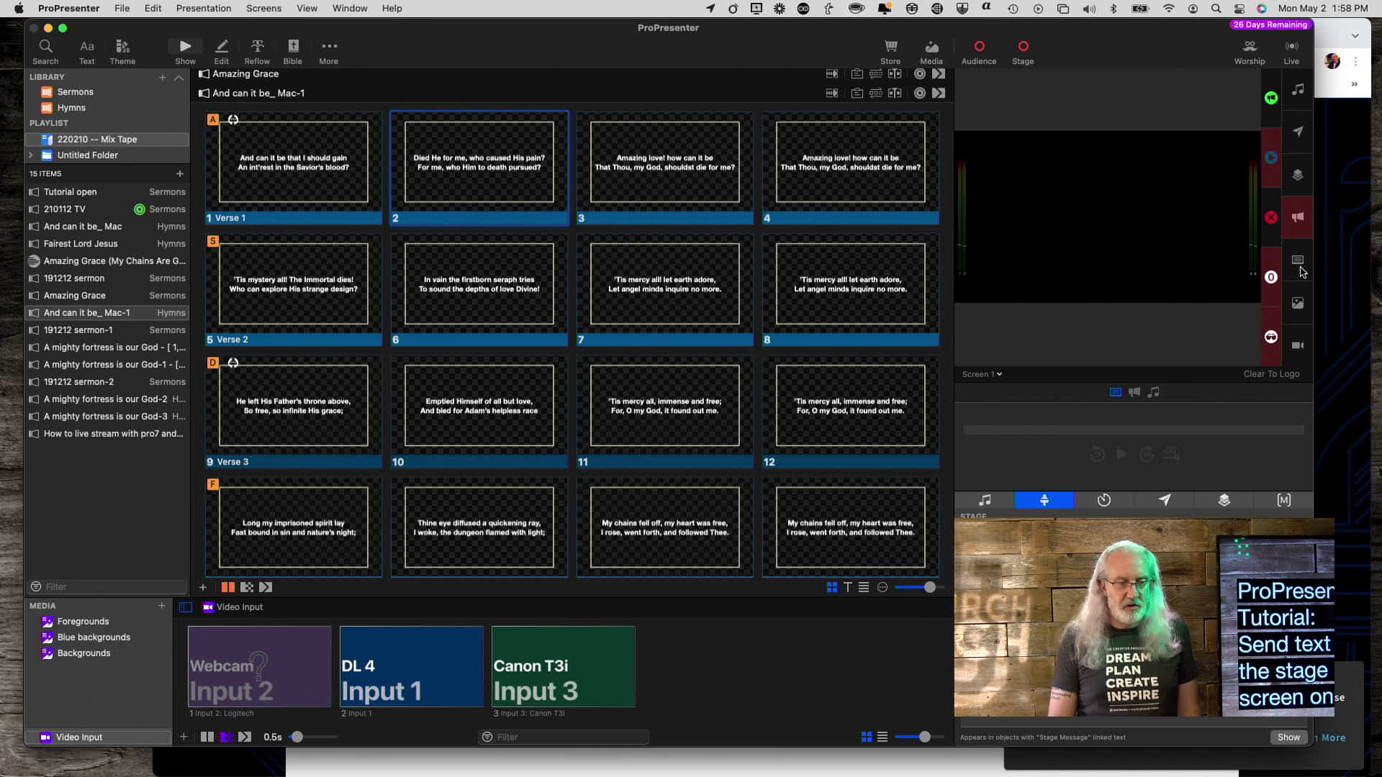
{"action": "left_click", "coordinate": [254, 141]}
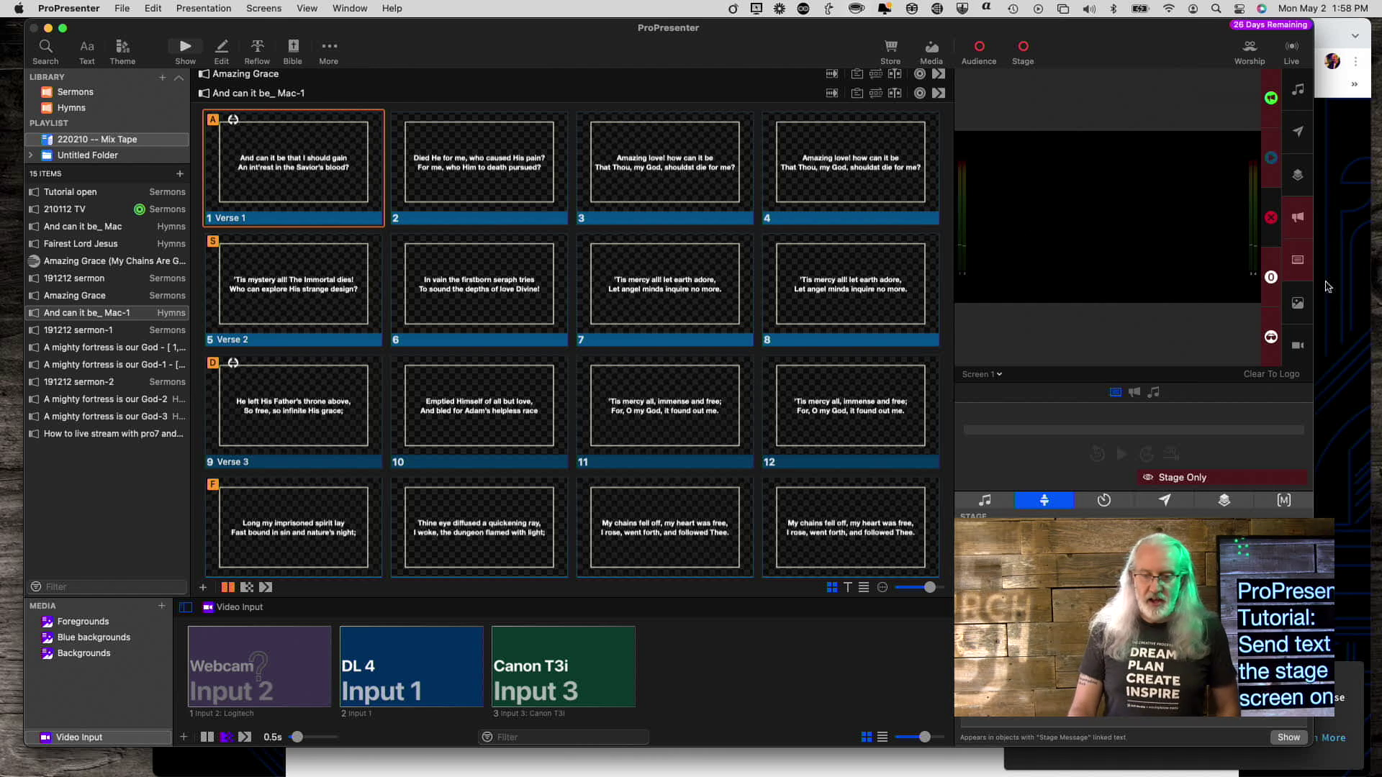
Preview Stage Screen 1 and step through slides 2, 3 and 4
{"action": "left_click", "coordinate": [998, 375]}
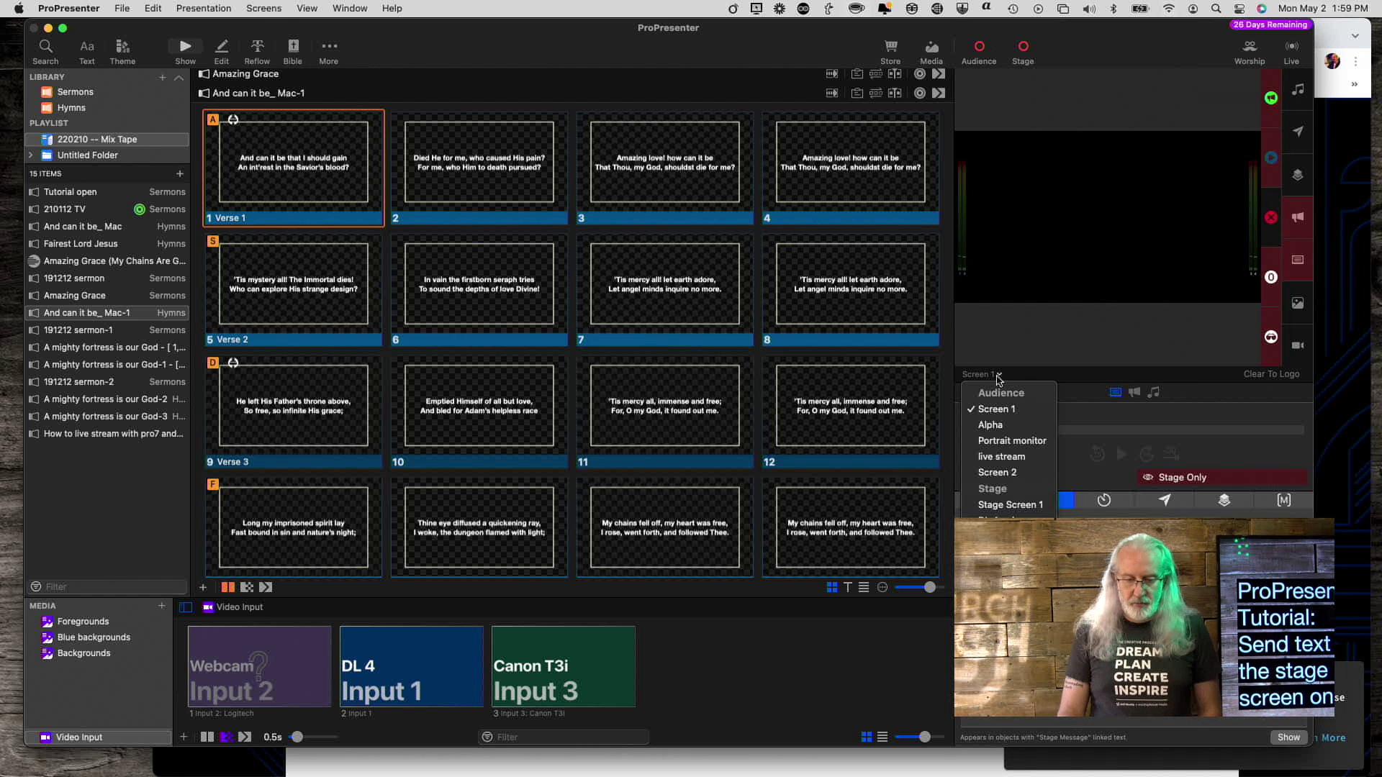
{"action": "left_click", "coordinate": [1000, 506]}
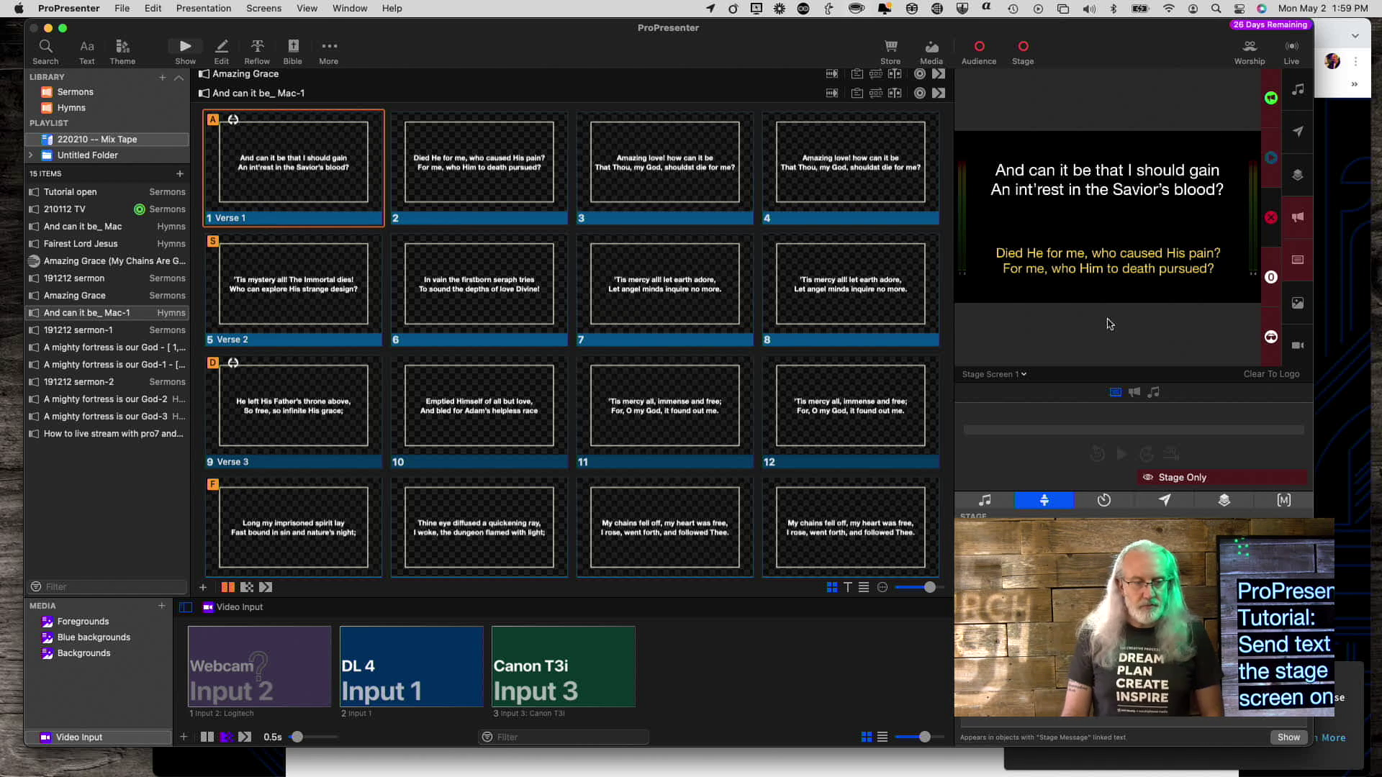
{"action": "left_click", "coordinate": [482, 168]}
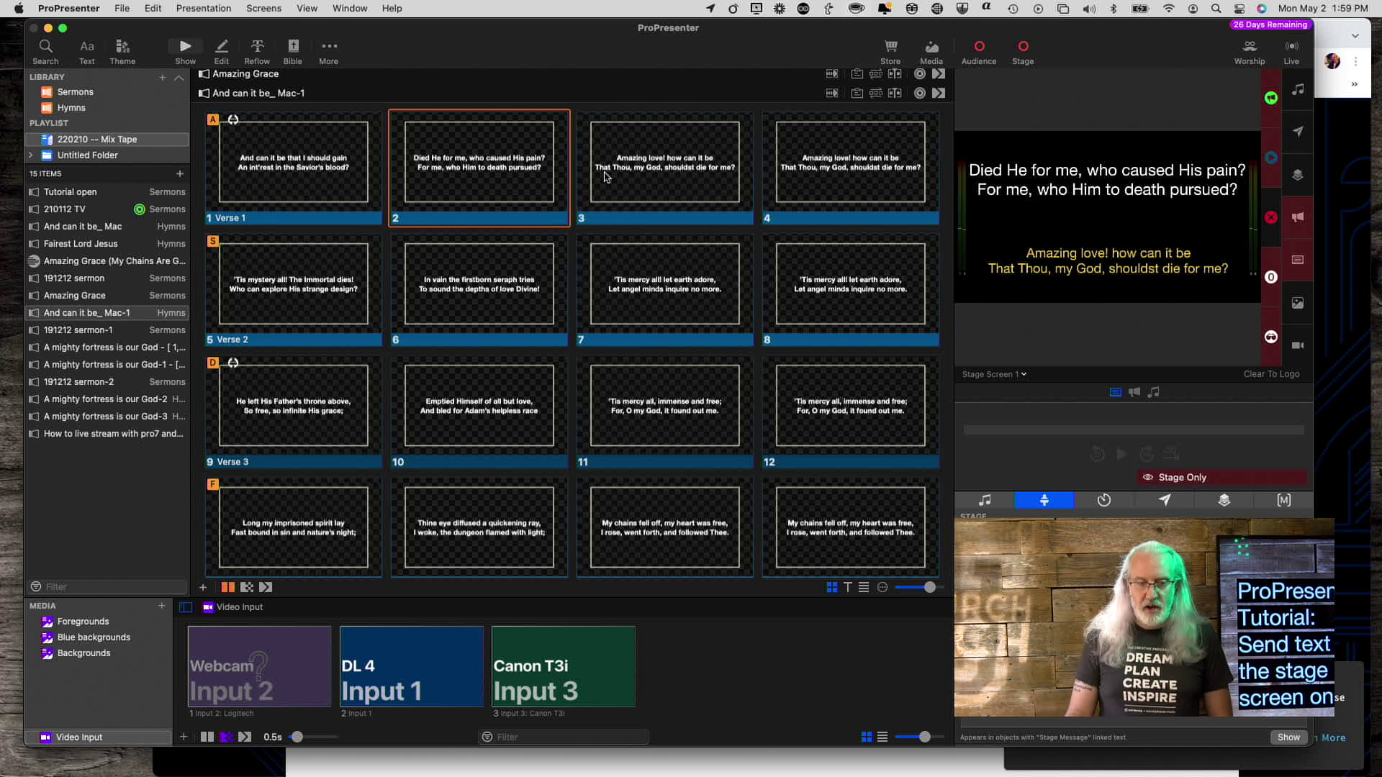
{"action": "left_click", "coordinate": [626, 180]}
{"action": "left_click", "coordinate": [802, 195]}
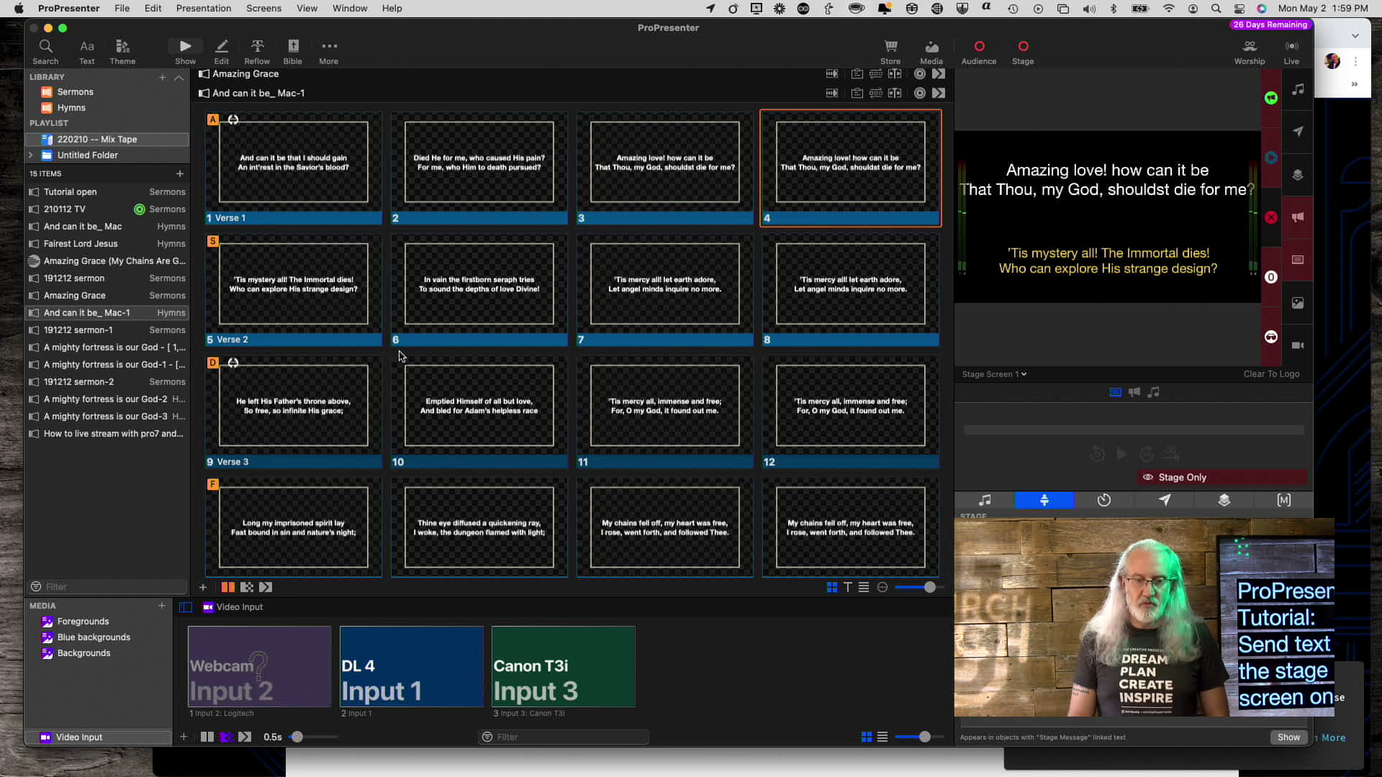
Preview Screen 1 and play slides 10, Verse 3, 10, 11 and 12
{"action": "left_click", "coordinate": [1021, 375]}
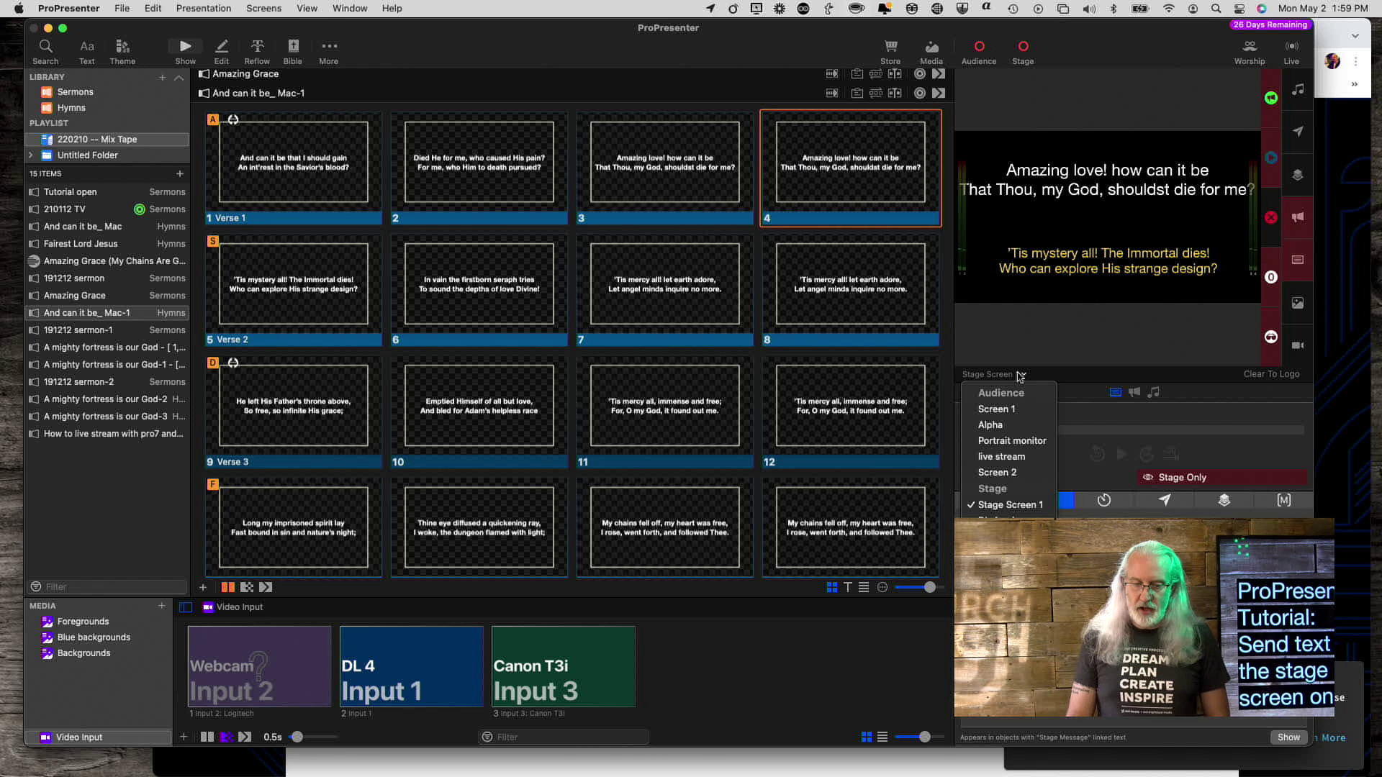
{"action": "left_click", "coordinate": [1010, 408]}
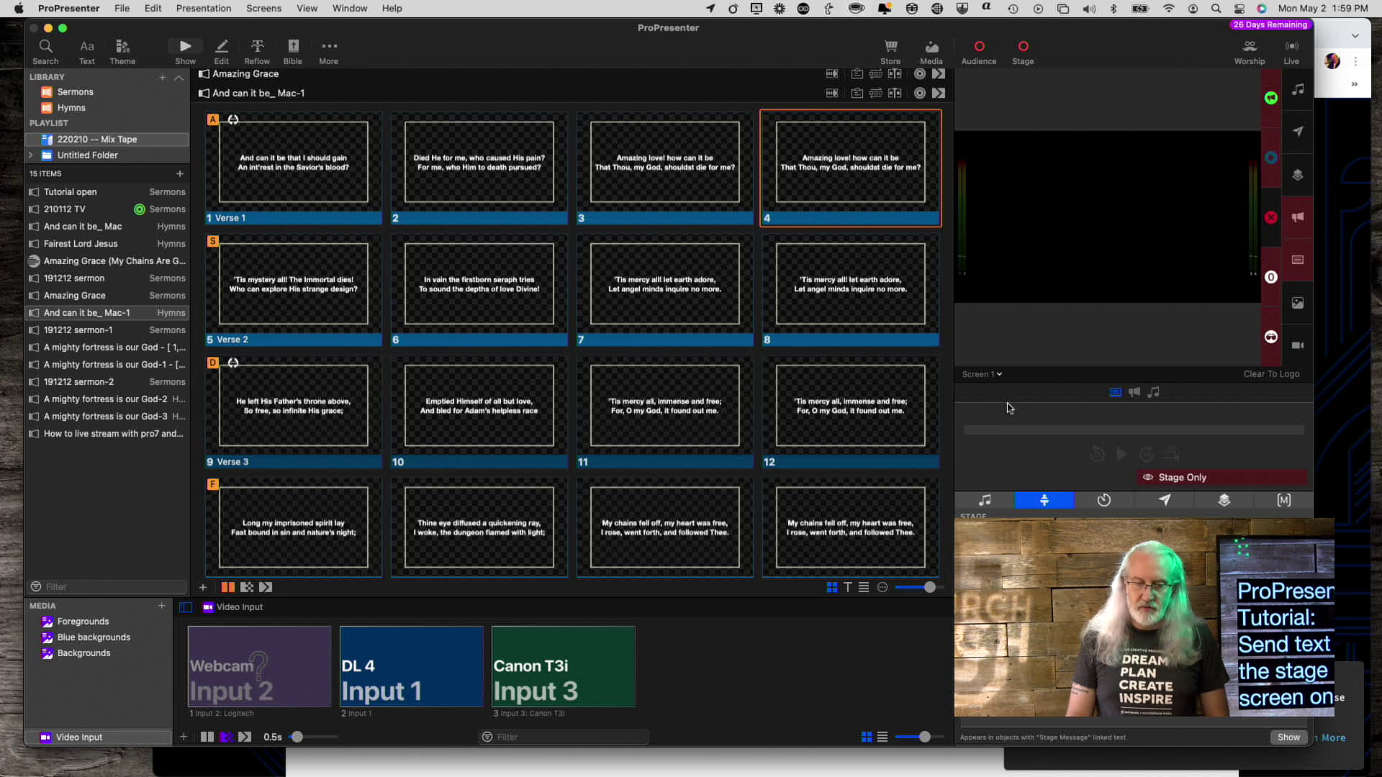
{"action": "left_click", "coordinate": [481, 412]}
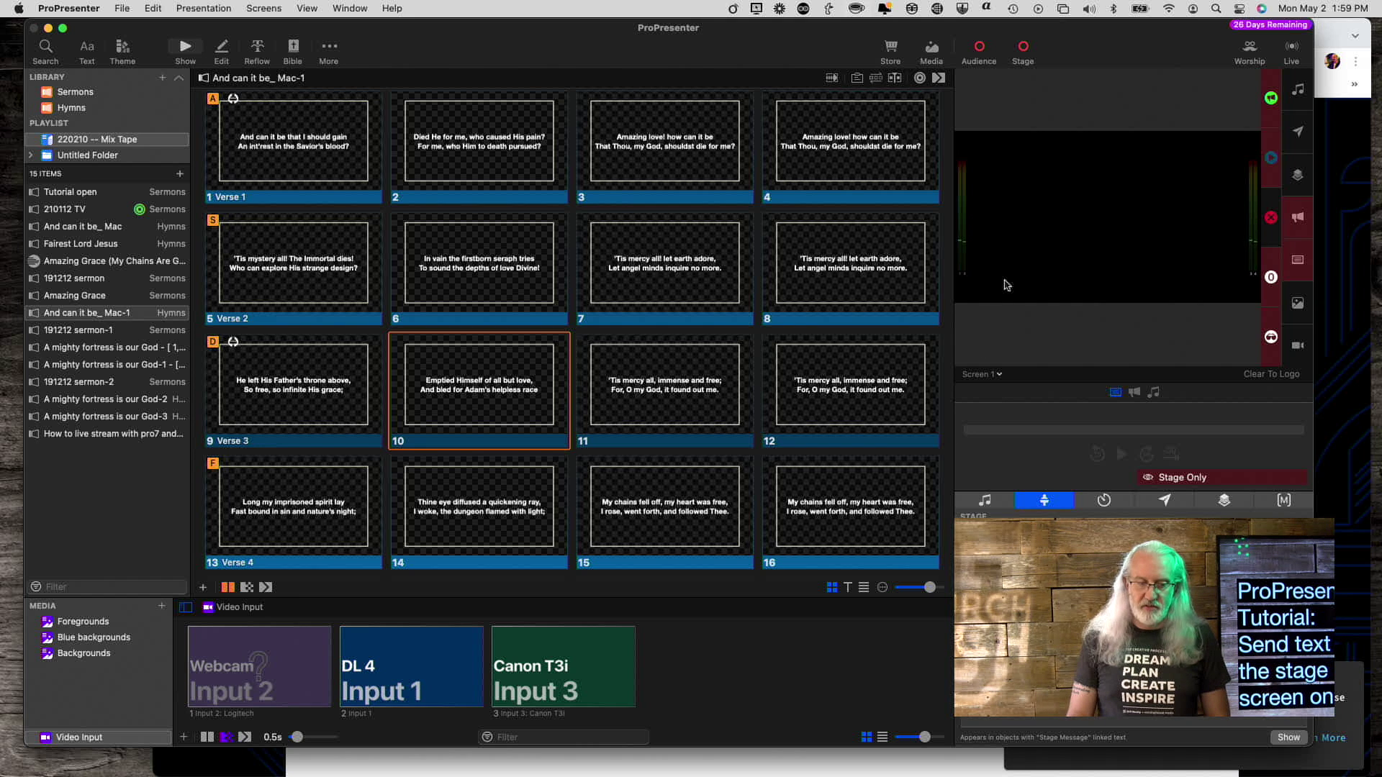
{"action": "left_click", "coordinate": [278, 370]}
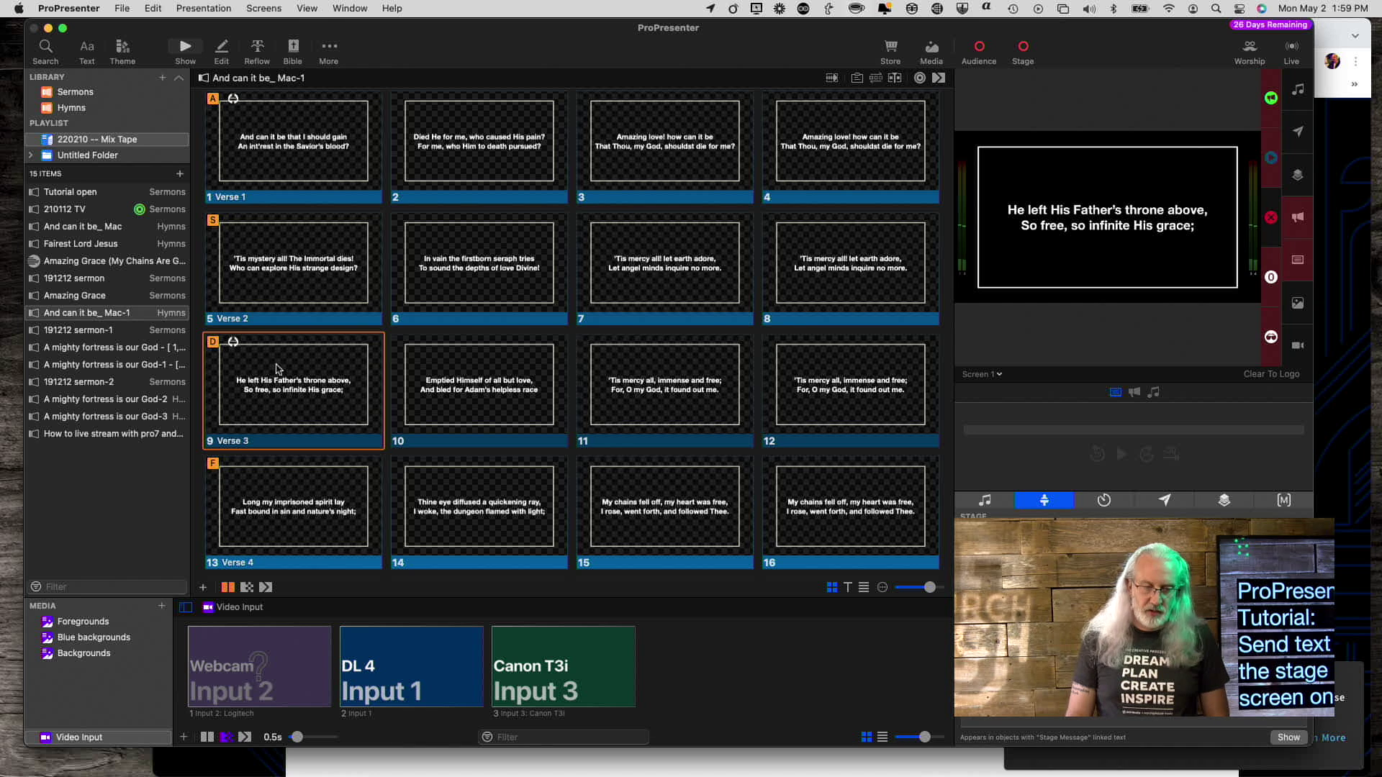
{"action": "left_click", "coordinate": [440, 393]}
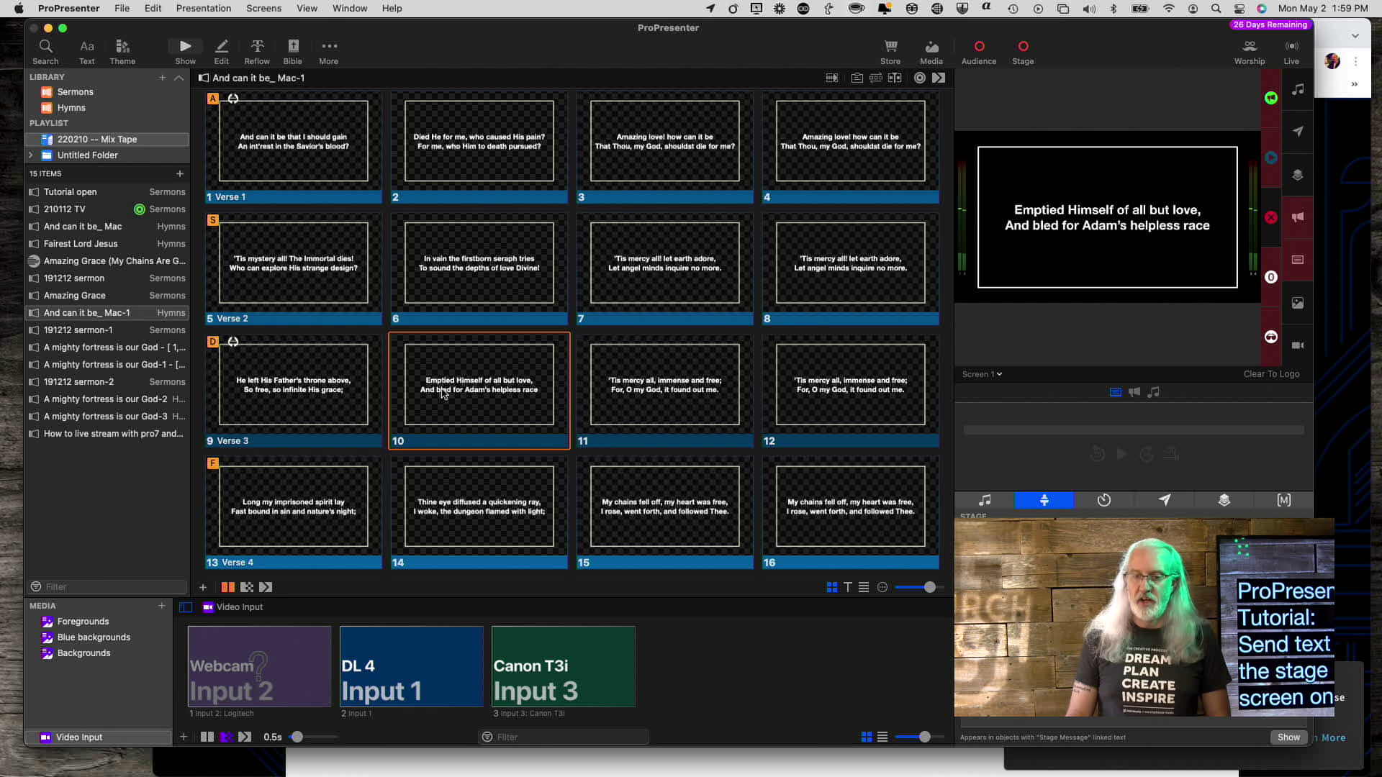
{"action": "left_click", "coordinate": [634, 390]}
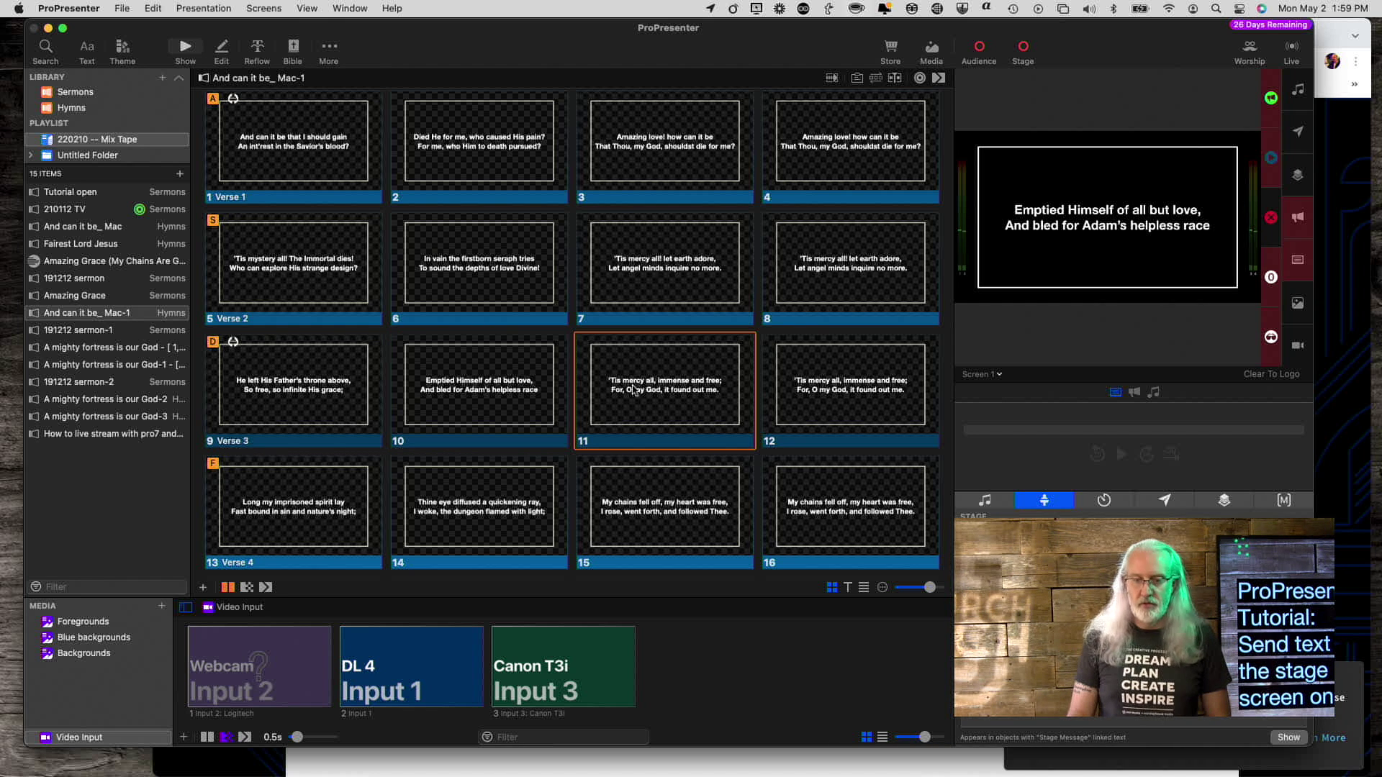
{"action": "left_click", "coordinate": [811, 408]}
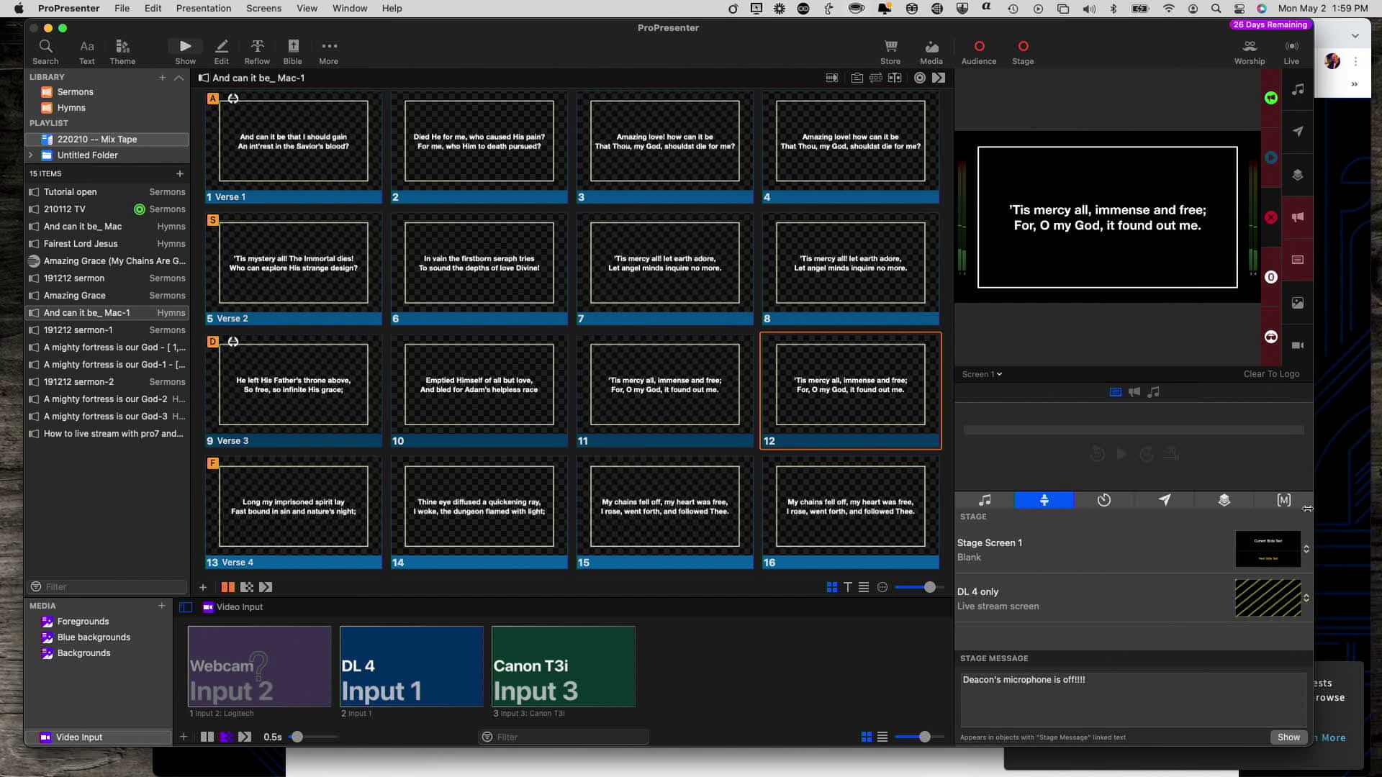
Show the Macros list, including Service countdown and Blackout, in the right-hand panel
{"action": "left_click", "coordinate": [1275, 502]}
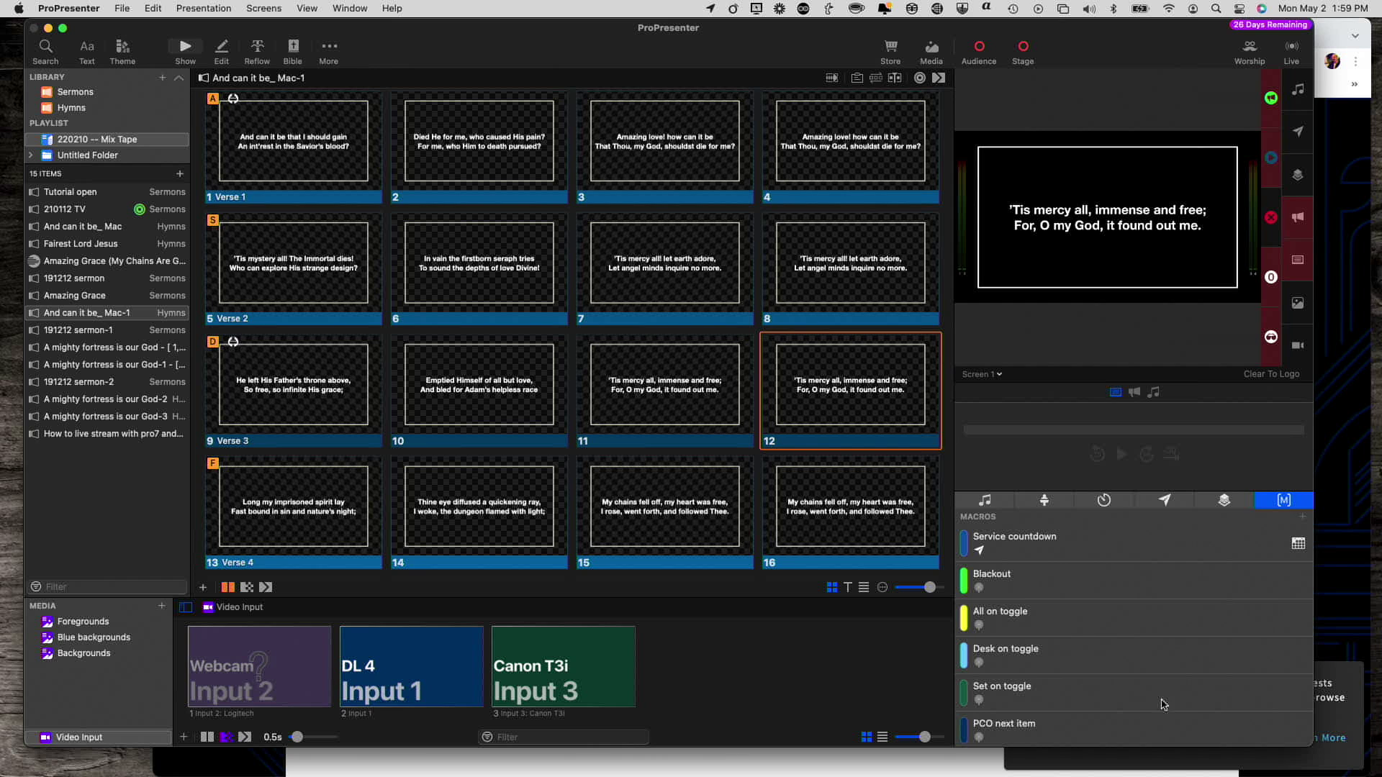